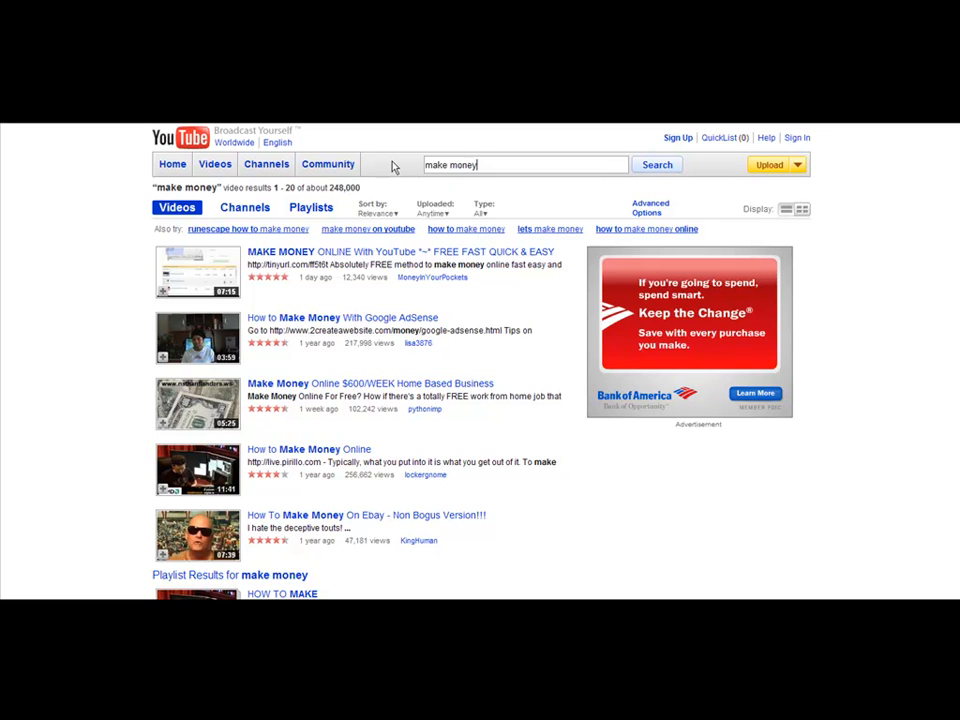
# Search YouTube for "make money surveys" and open the "Make MONEY Surveys $1120 a MONTH" video, pausing its playback
pyautogui.write('surveys')
pyautogui.press('Return')
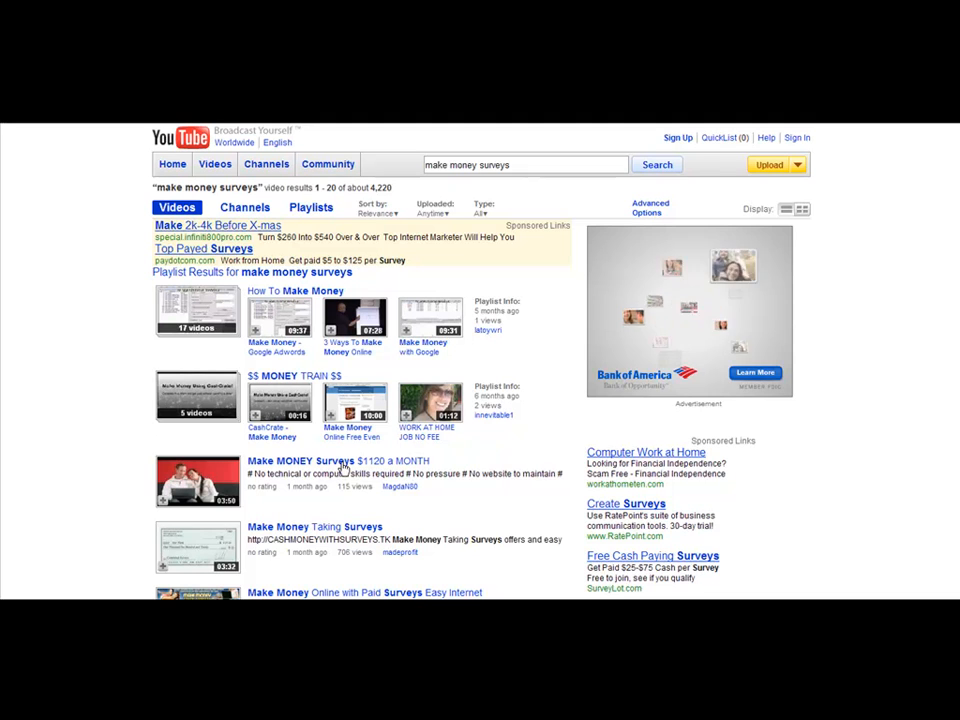
pyautogui.click(414, 462)
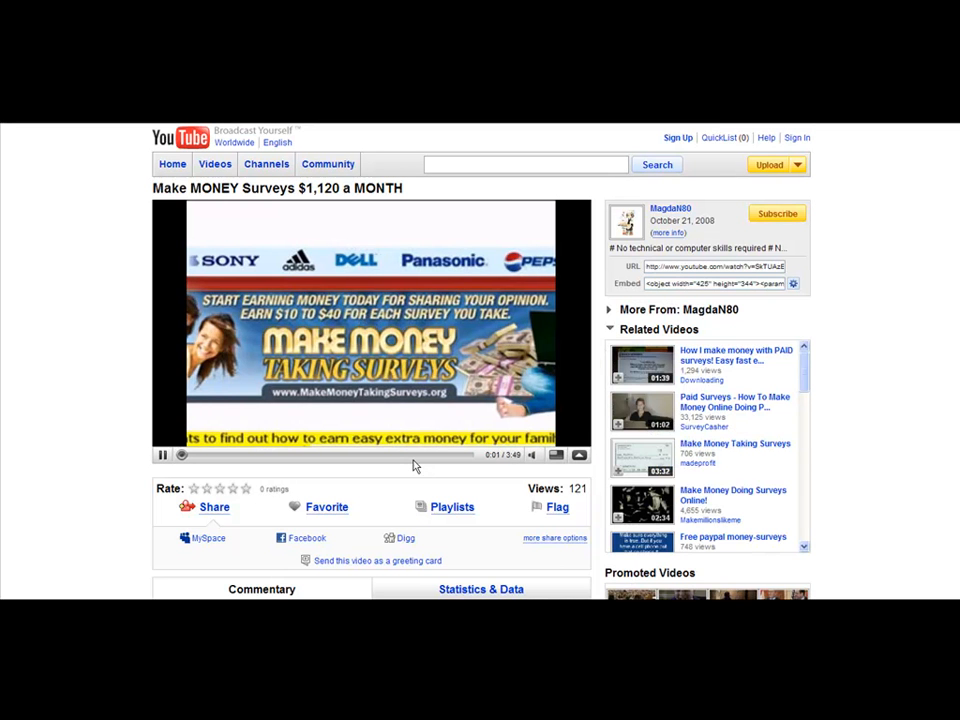
pyautogui.click(162, 455)
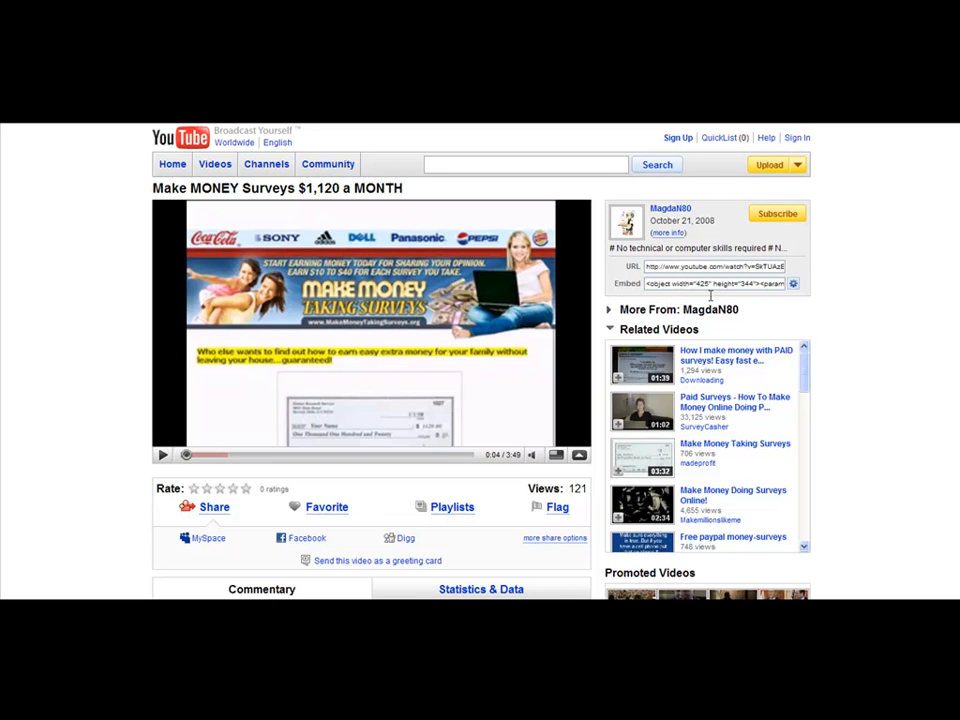
# Copy the web address of the paused survey video
pyautogui.click(688, 266)
pyautogui.rightClick(688, 268)
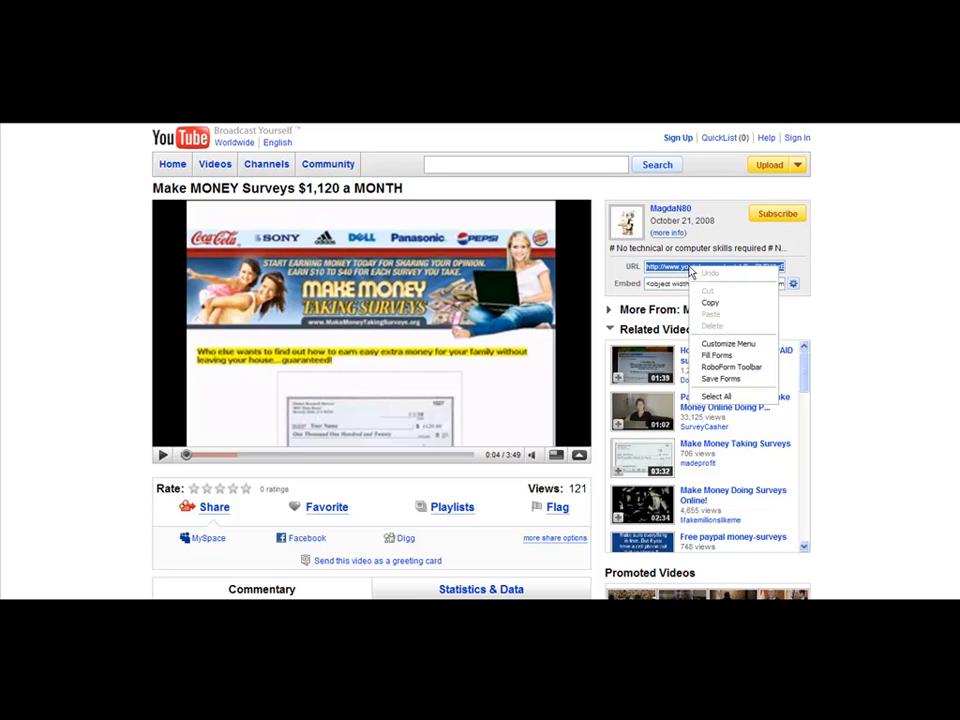
pyautogui.click(710, 302)
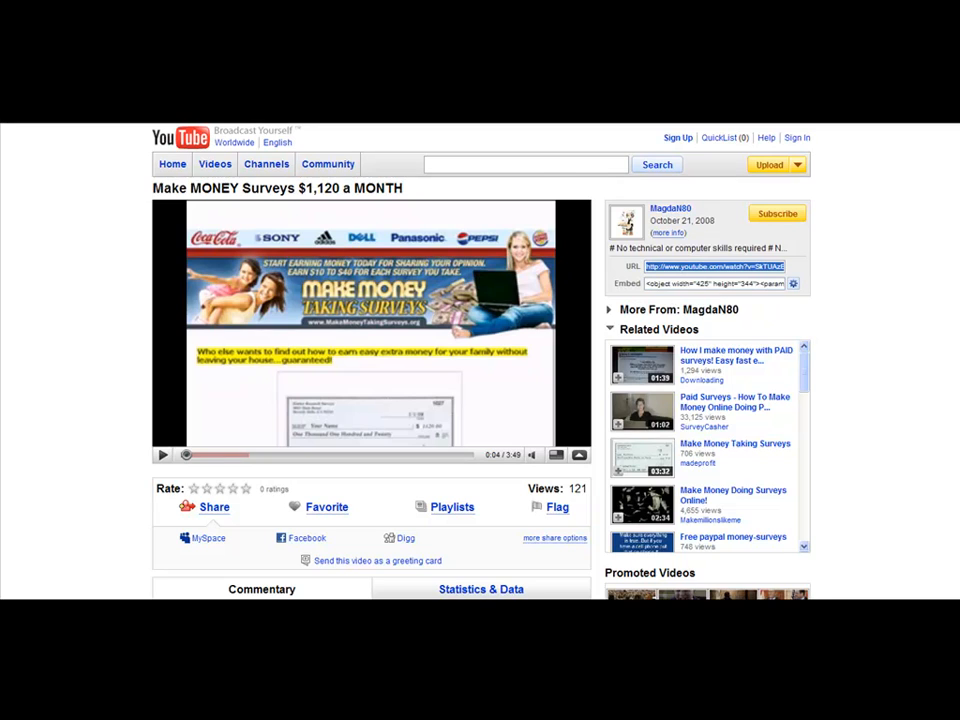
# Switch to the Weebly editor and paste the copied link as the video URL of the page's YouTube element
pyautogui.click(245, 112)
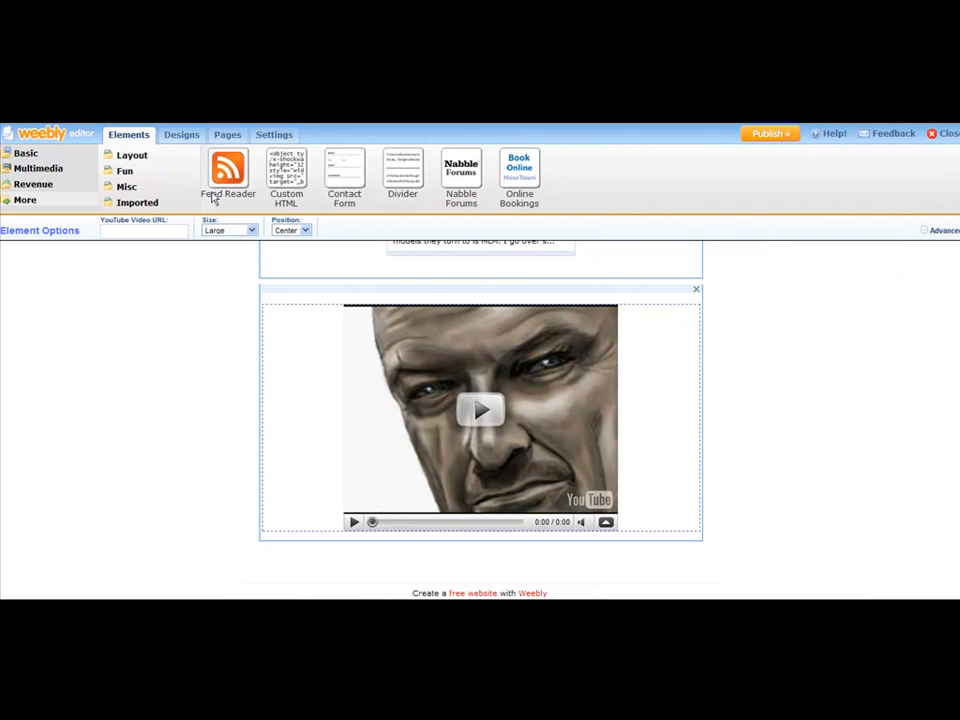
pyautogui.rightClick(128, 231)
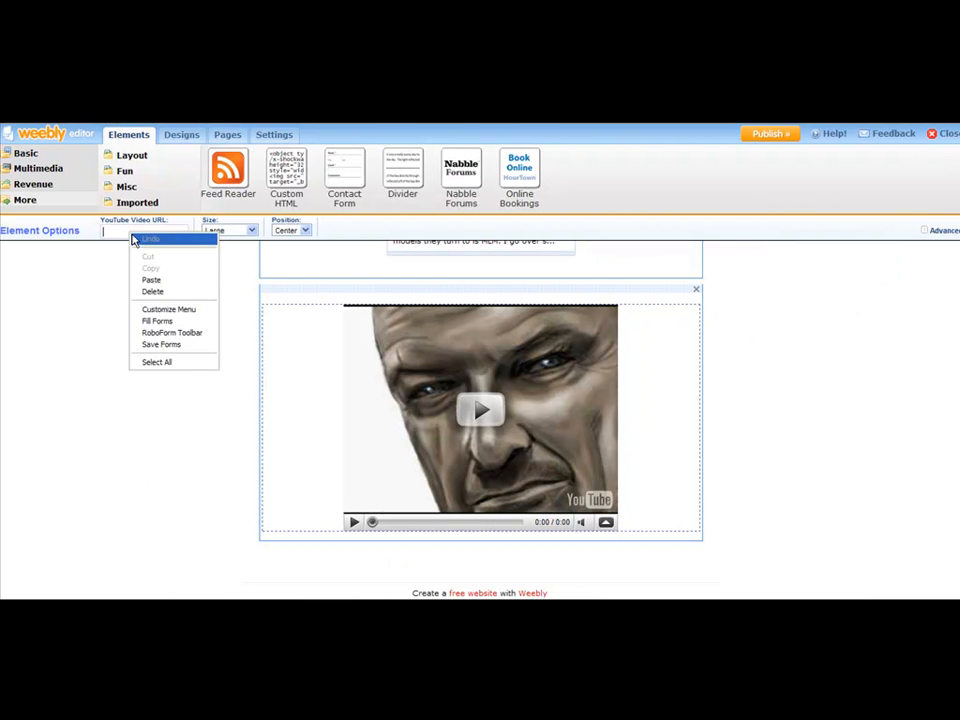
pyautogui.click(150, 279)
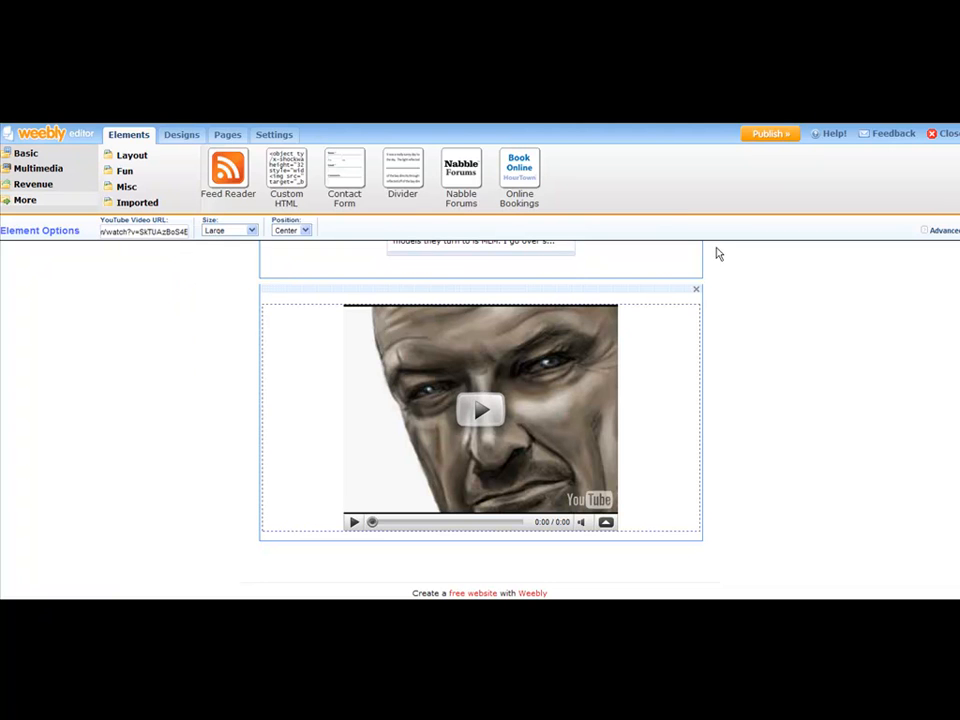
pyautogui.click(815, 337)
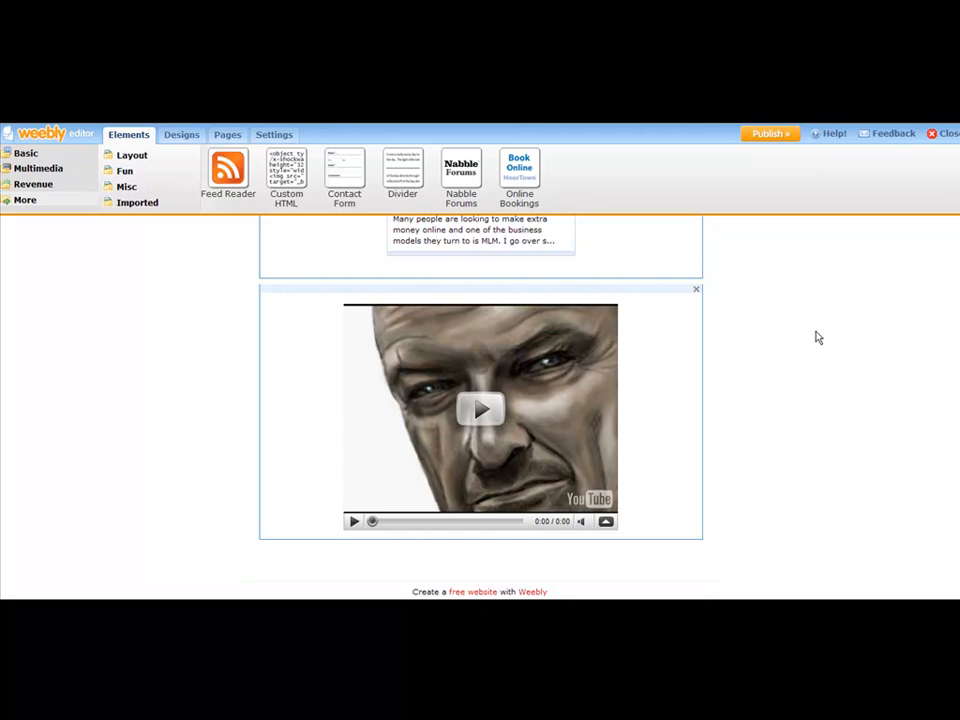
pyautogui.click(645, 363)
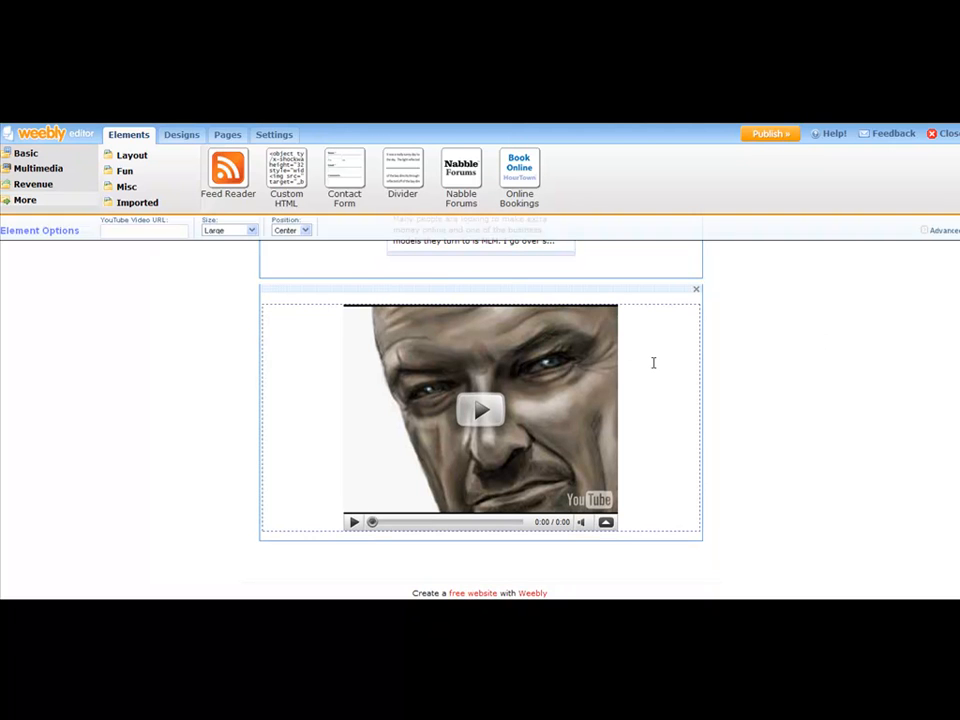
pyautogui.rightClick(122, 232)
pyautogui.click(141, 277)
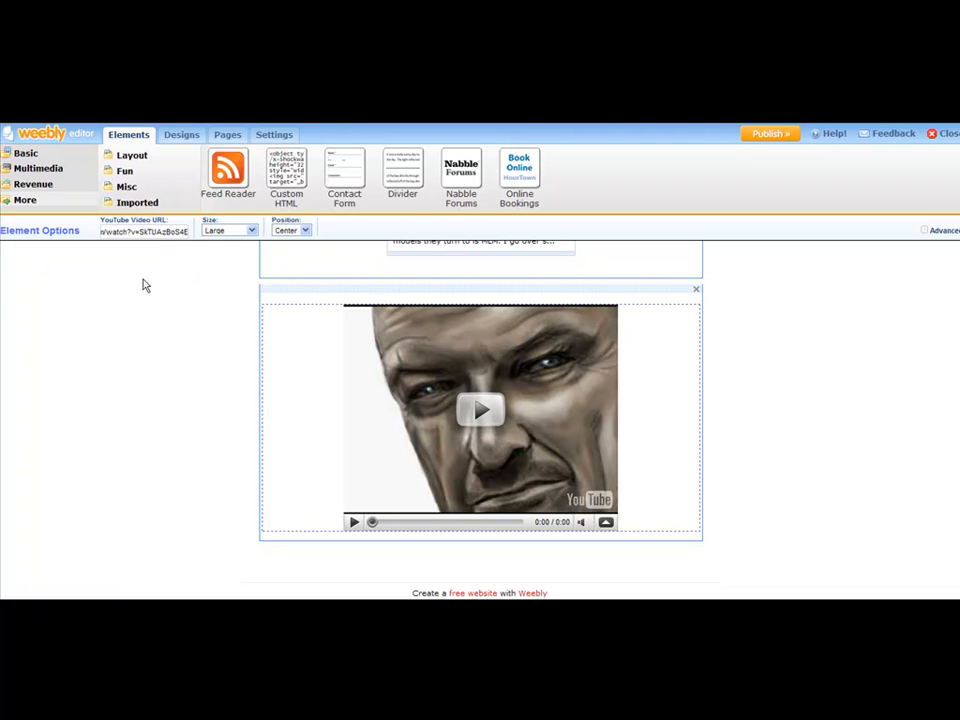
# Set the embedded YouTube video's size to Medium and deselect the element
pyautogui.click(253, 233)
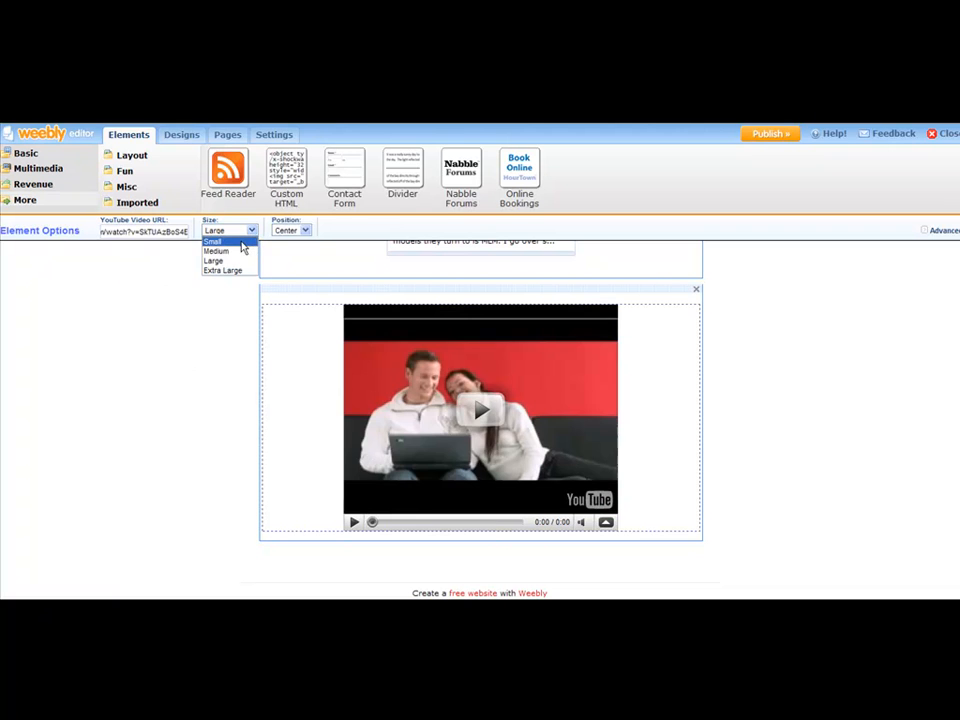
pyautogui.click(238, 252)
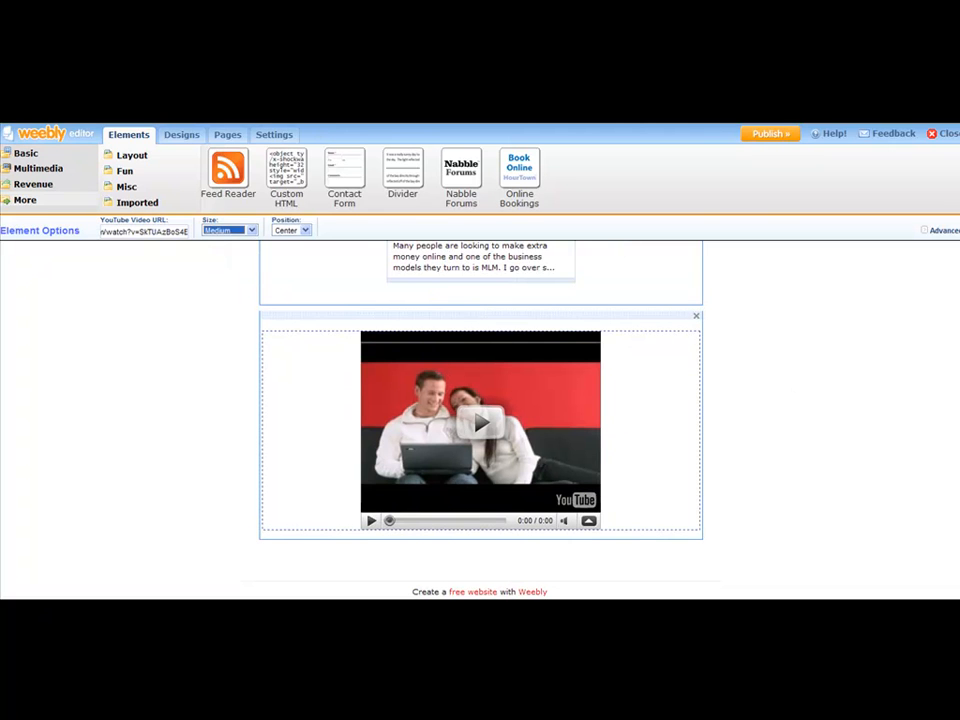
pyautogui.click(823, 338)
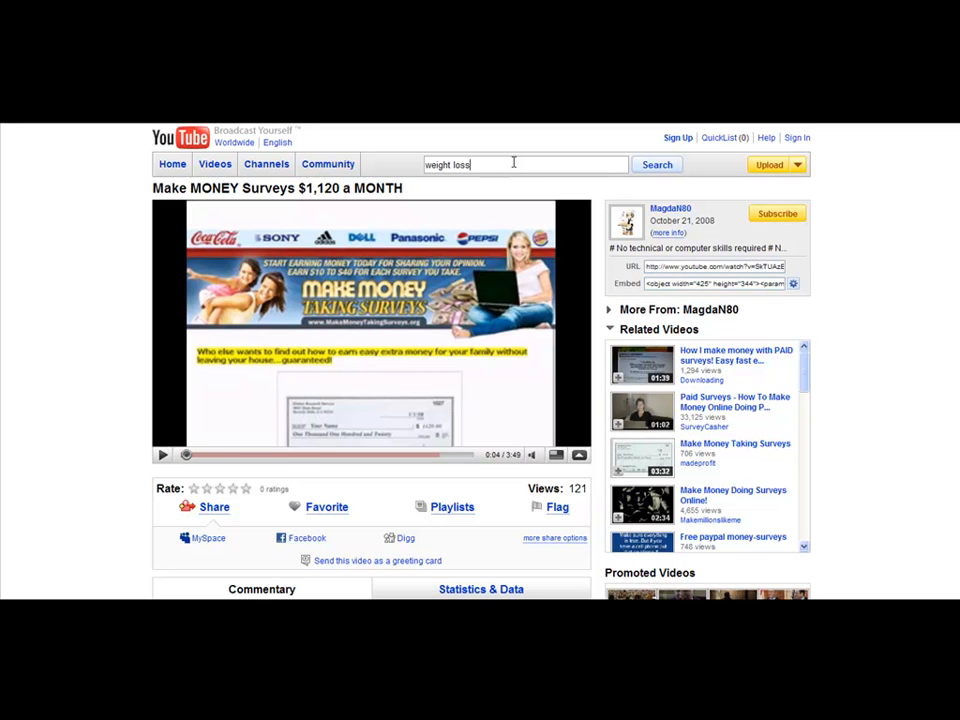
# Search YouTube for "weight loss" videos and for "blu ray dvd player" videos
pyautogui.press('Return')
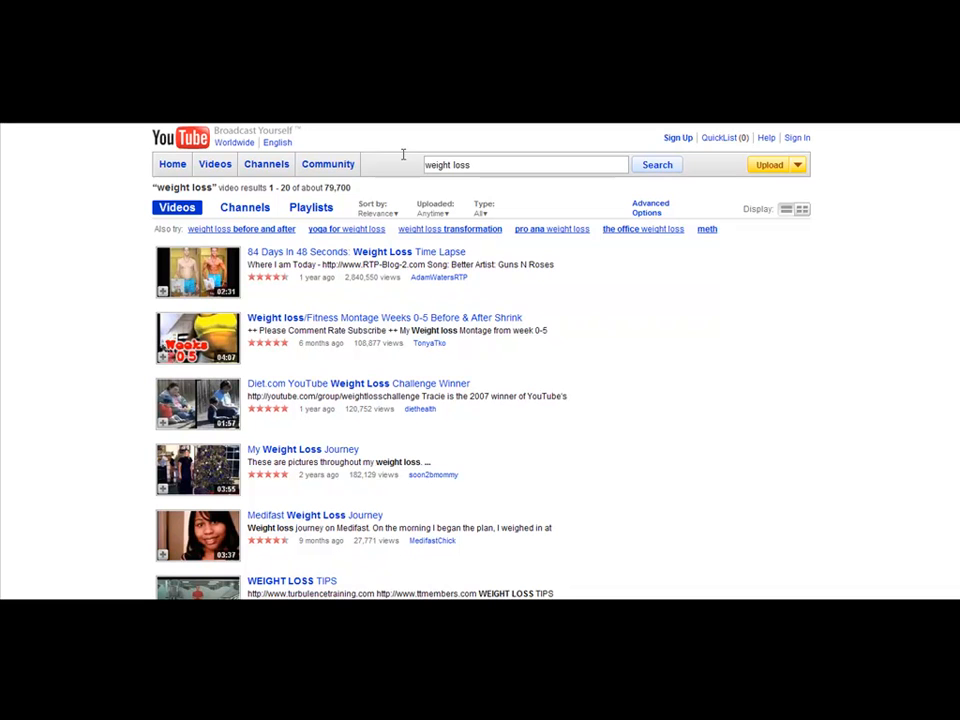
pyautogui.tripleClick(437, 162)
pyautogui.write('blu ray dvd player')
pyautogui.press('Return')
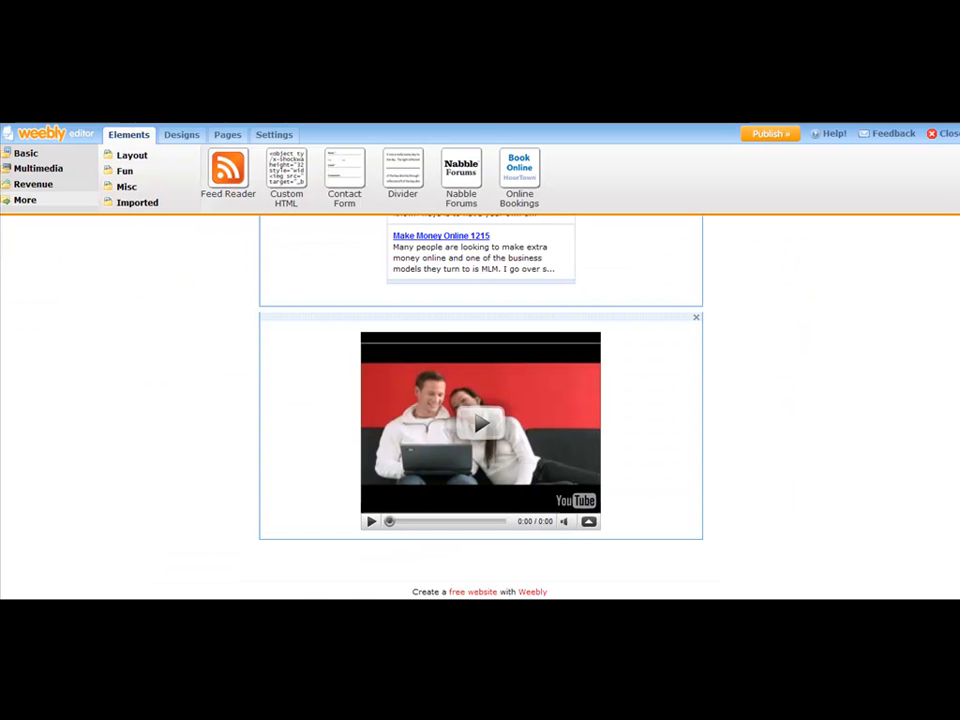
# In the Weebly editor, review the page's survey article, the Make Money Online feed and the embedded video
pyautogui.scroll(2, 776, 369)
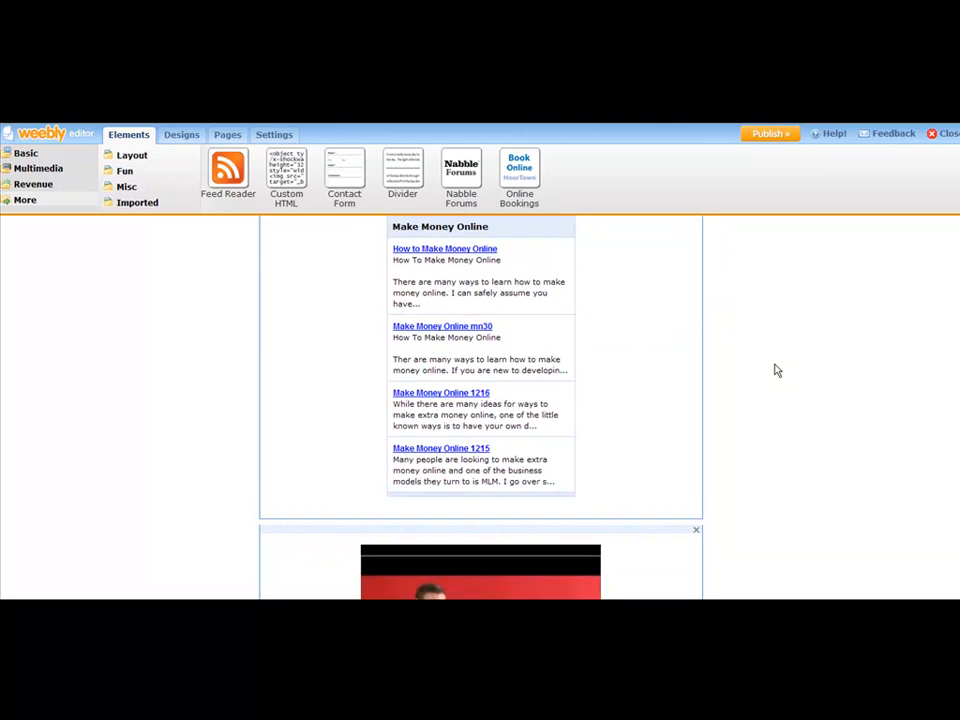
pyautogui.scroll(-2, 776, 369)
pyautogui.scroll(10, 781, 370)
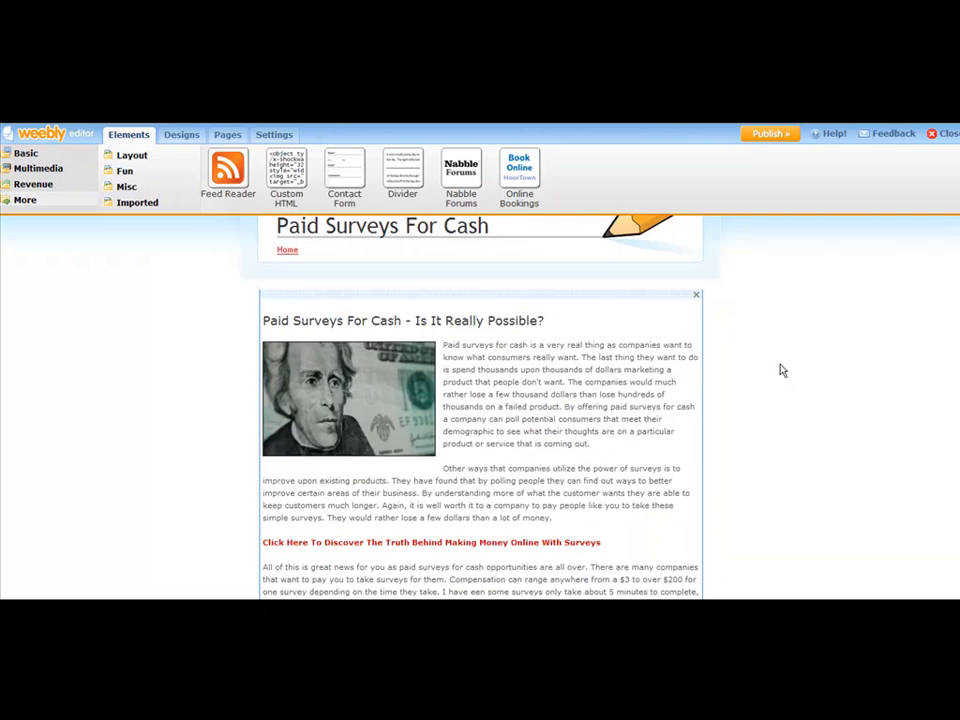
pyautogui.scroll(-1, 476, 390)
pyautogui.scroll(-5, 476, 403)
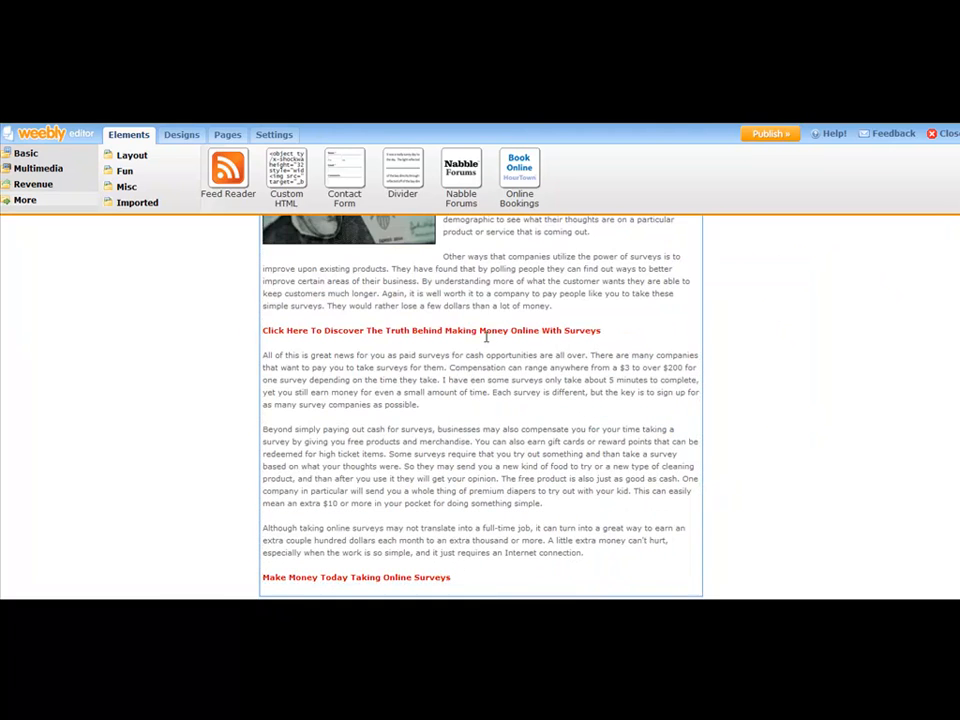
pyautogui.scroll(-3, 485, 330)
pyautogui.scroll(-3, 479, 325)
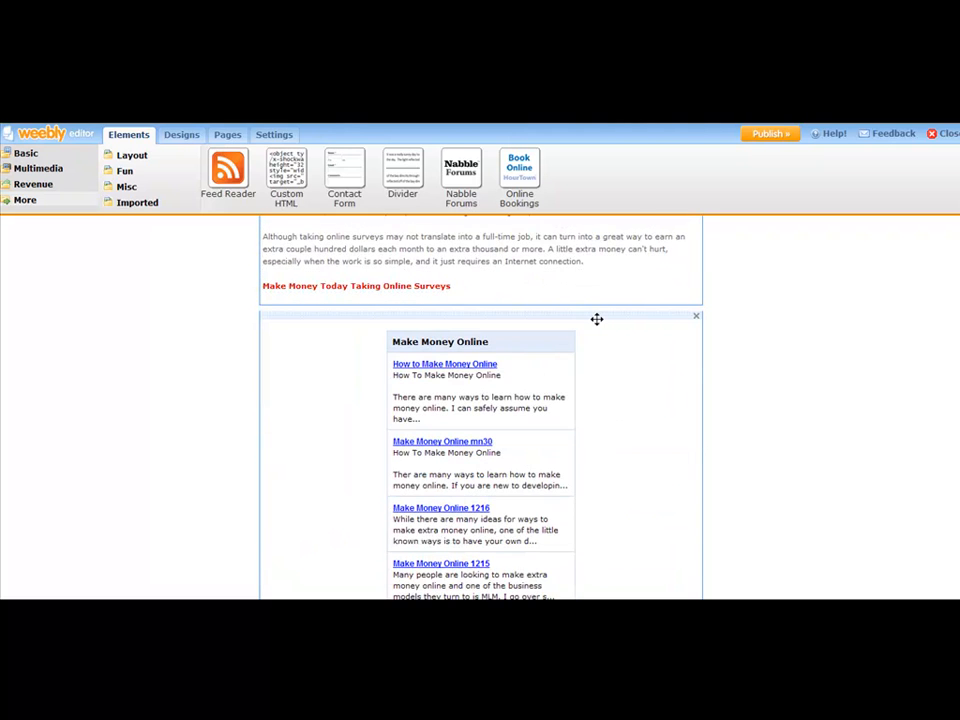
pyautogui.scroll(-3, 610, 318)
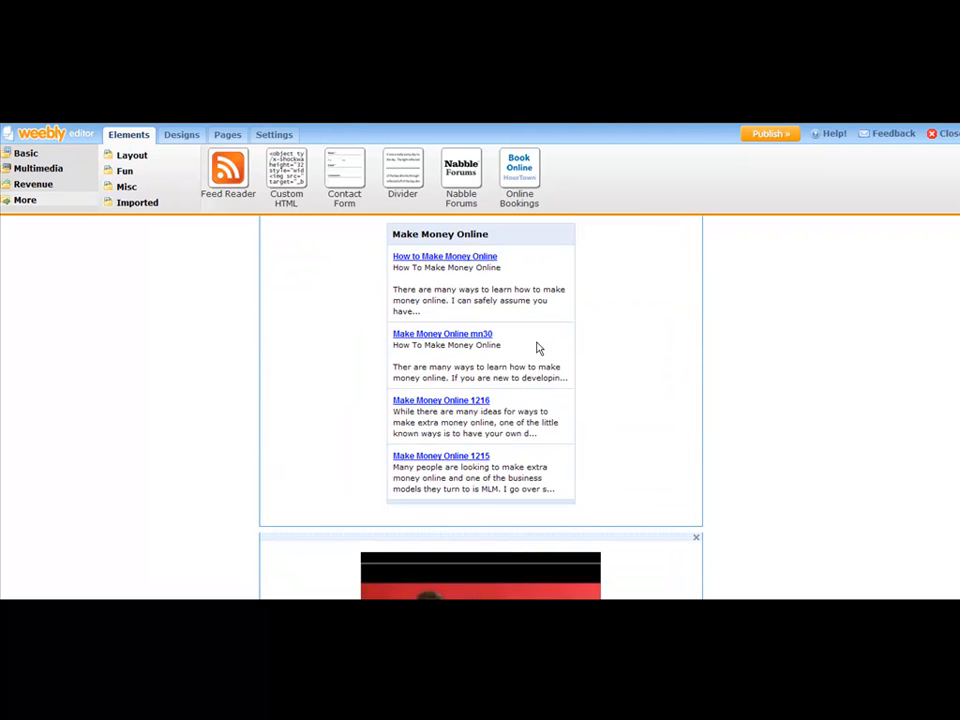
pyautogui.scroll(1, 614, 352)
pyautogui.scroll(-3, 608, 362)
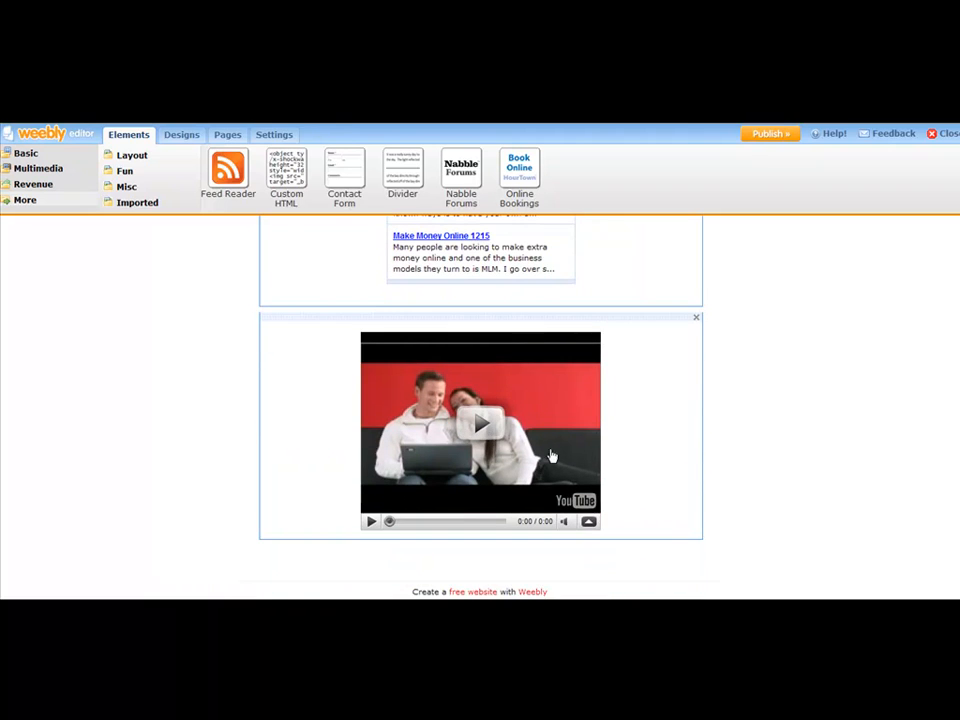
pyautogui.scroll(1, 656, 396)
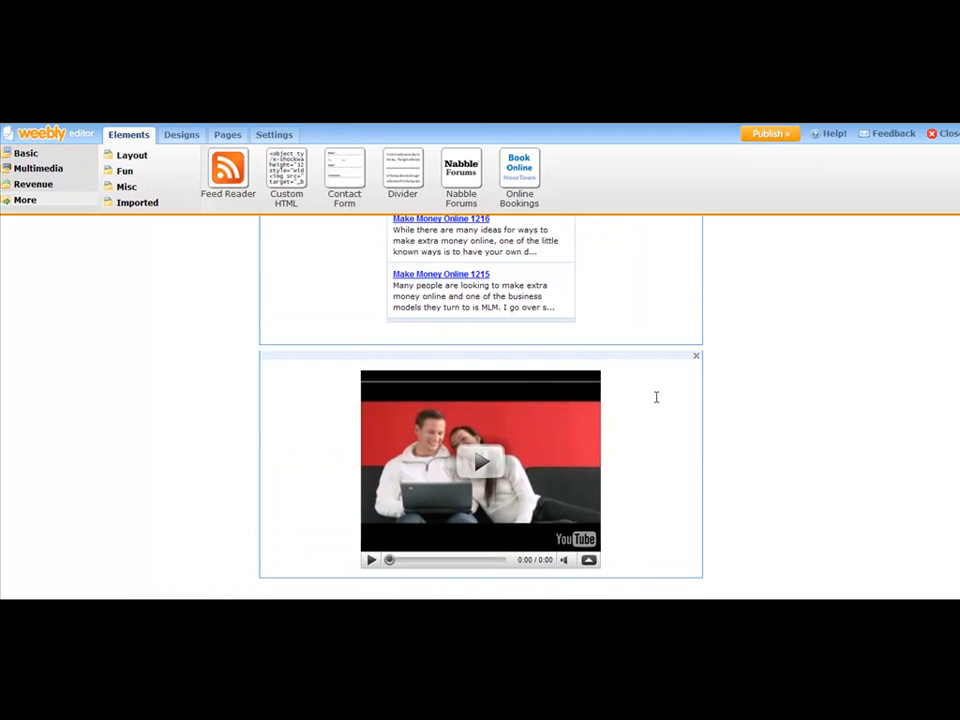
pyautogui.scroll(-1, 660, 390)
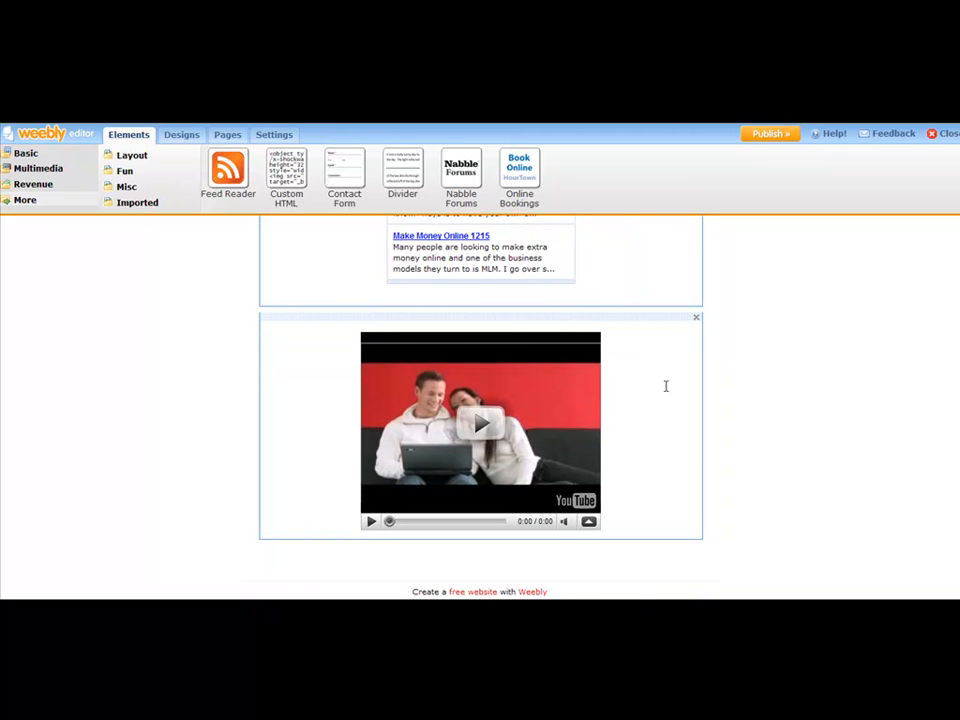
# Move the YouTube video element between the survey article and the Make Money Online feed, and check the new order
pyautogui.scroll(1, 664, 376)
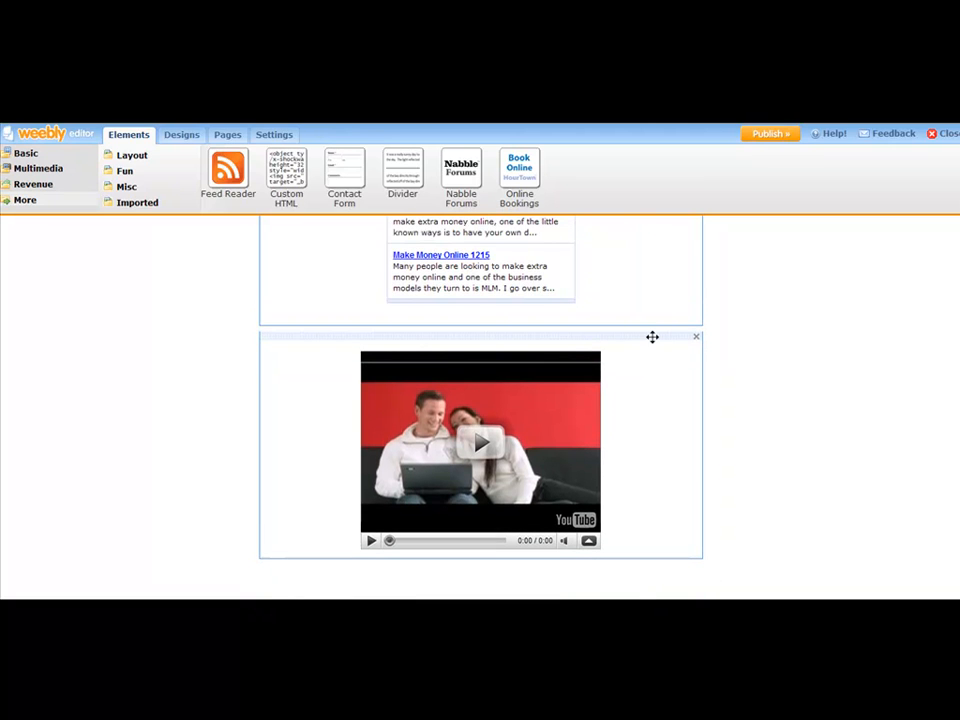
pyautogui.moveTo(652, 337); pyautogui.dragTo(639, 585)
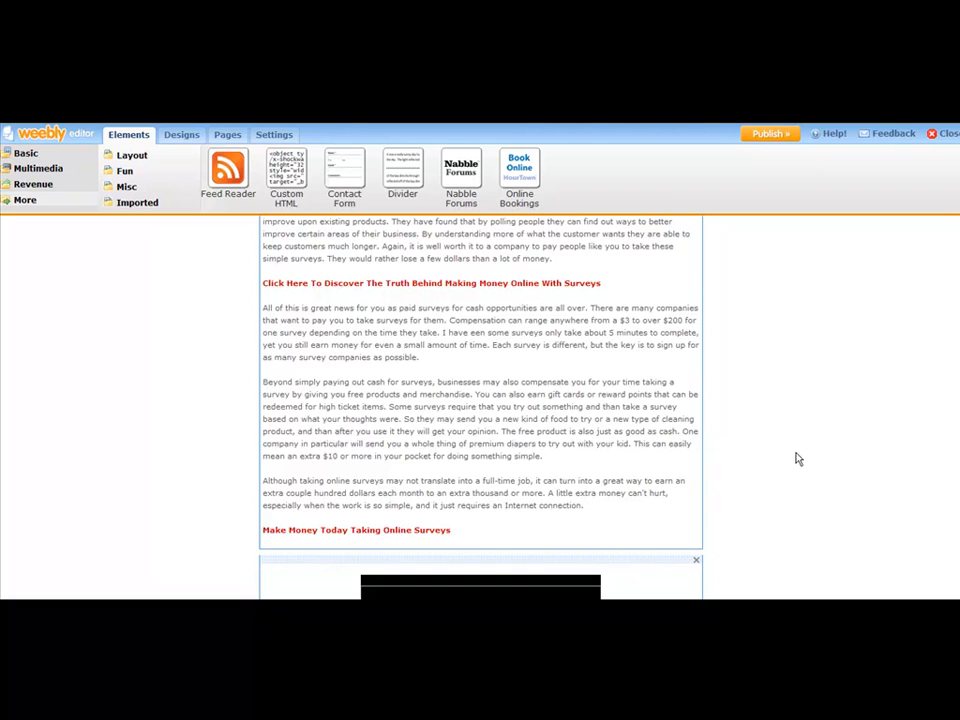
pyautogui.scroll(-4, 806, 424)
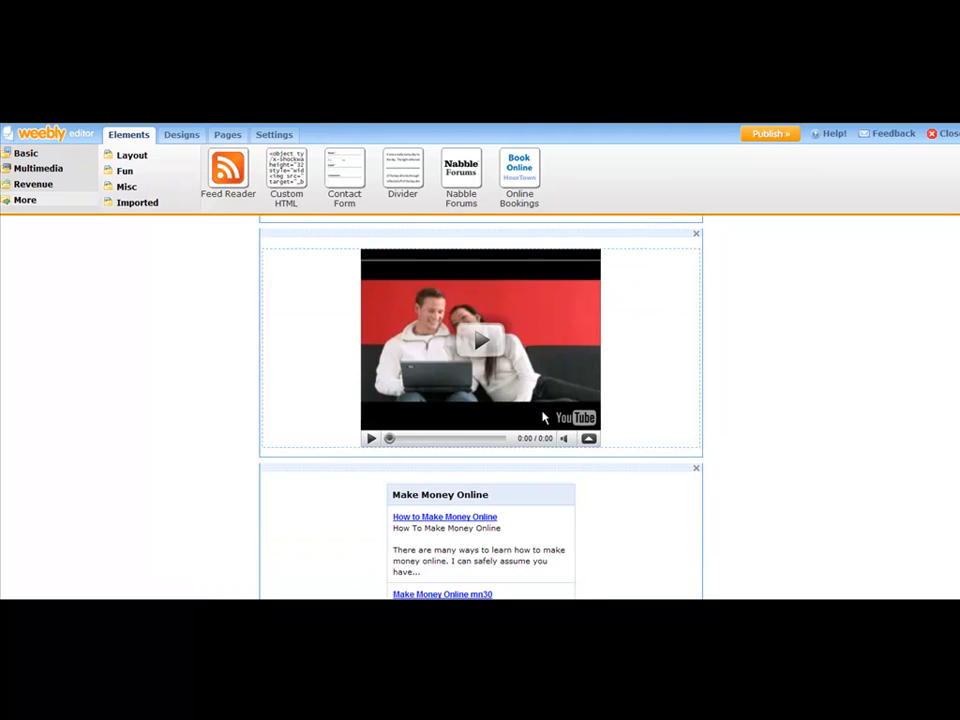
pyautogui.scroll(-4, 630, 414)
pyautogui.scroll(3, 504, 439)
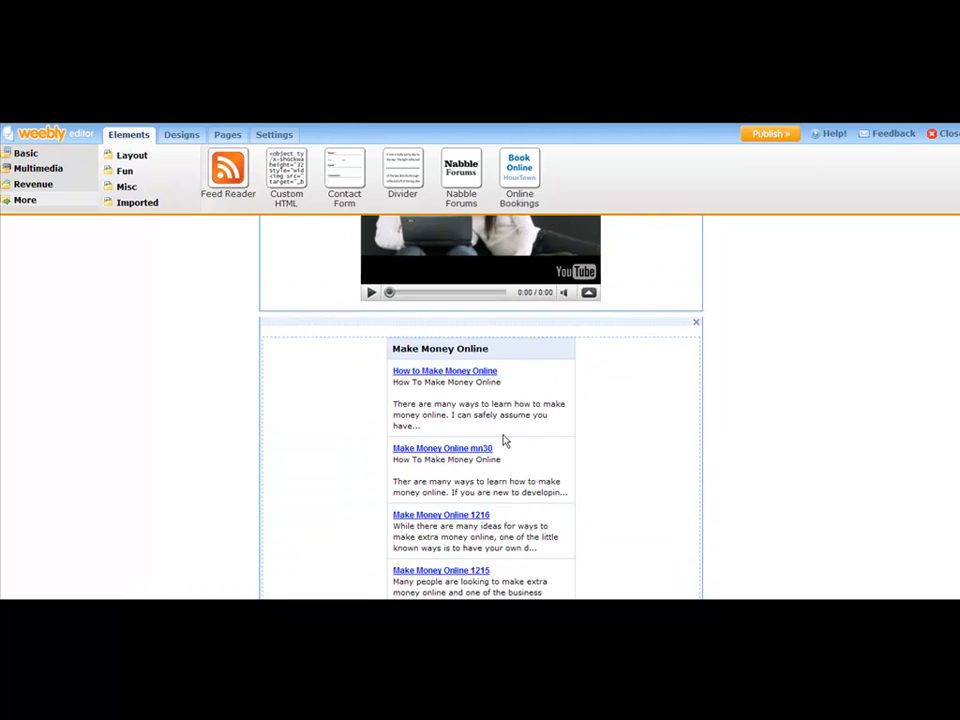
pyautogui.scroll(5, 892, 412)
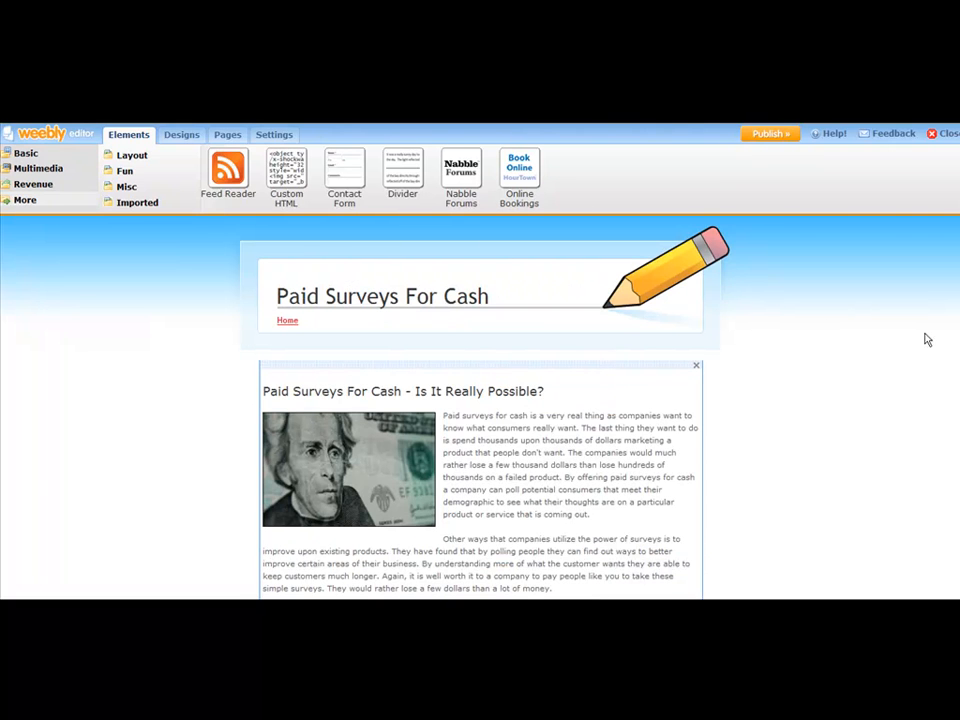
# Add a basic Paragraph element between the video and the Make Money Online feed, and open its placeholder text for editing
pyautogui.scroll(-5, 480, 400)
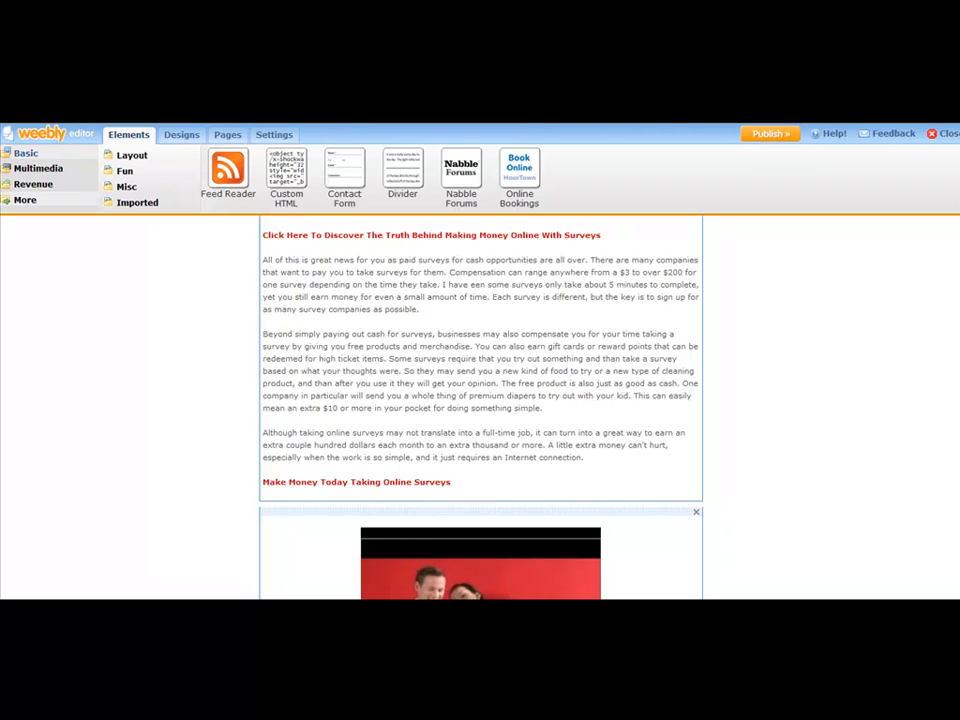
pyautogui.click(26, 154)
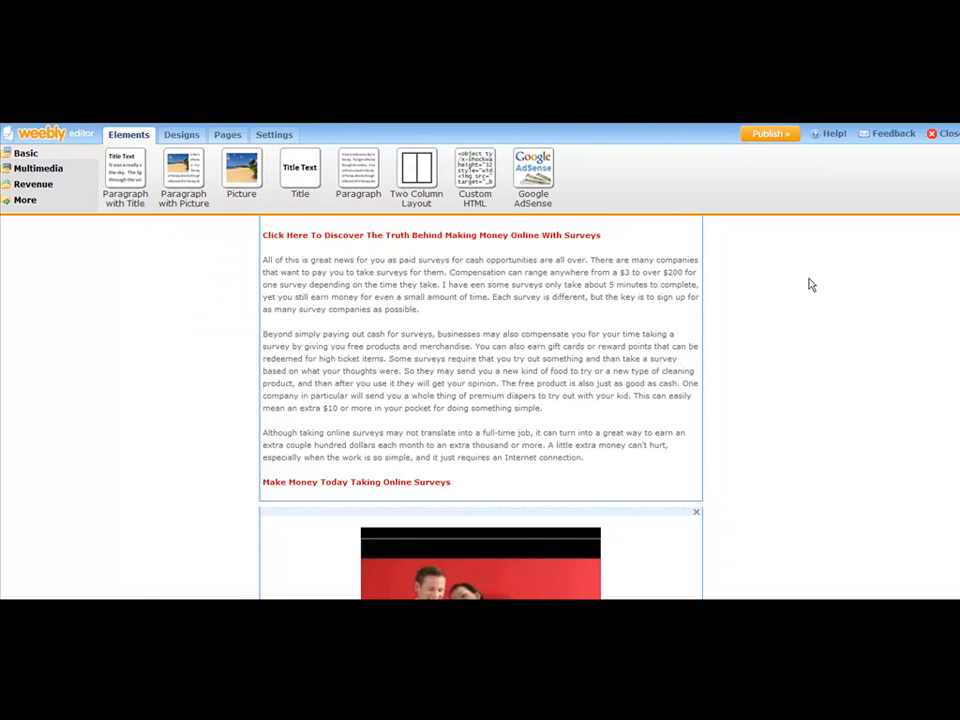
pyautogui.scroll(-6, 480, 400)
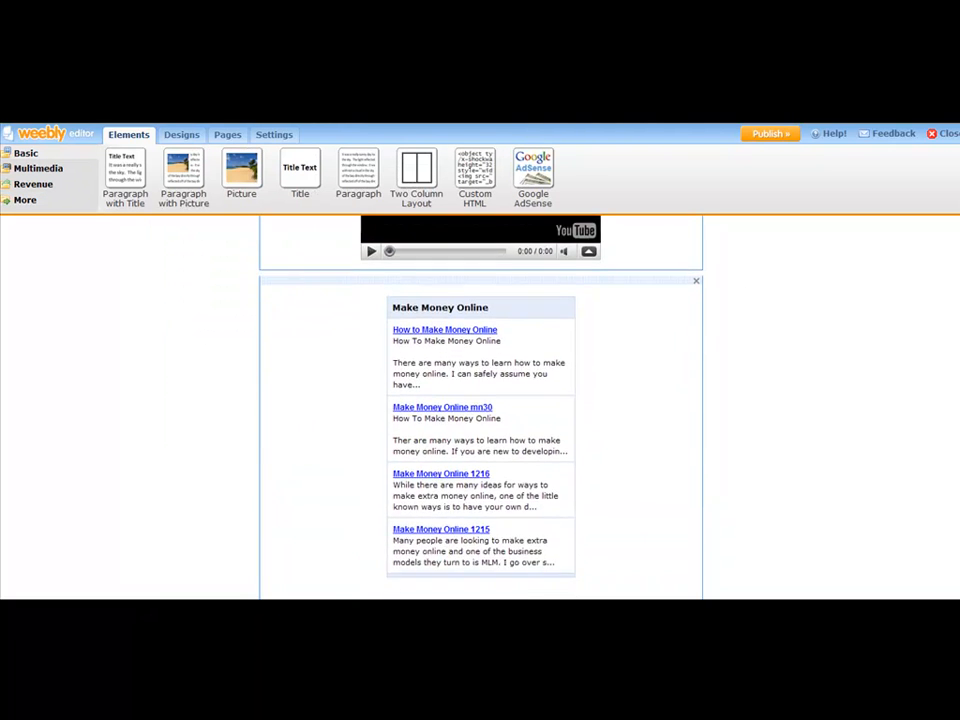
pyautogui.scroll(-1, 480, 400)
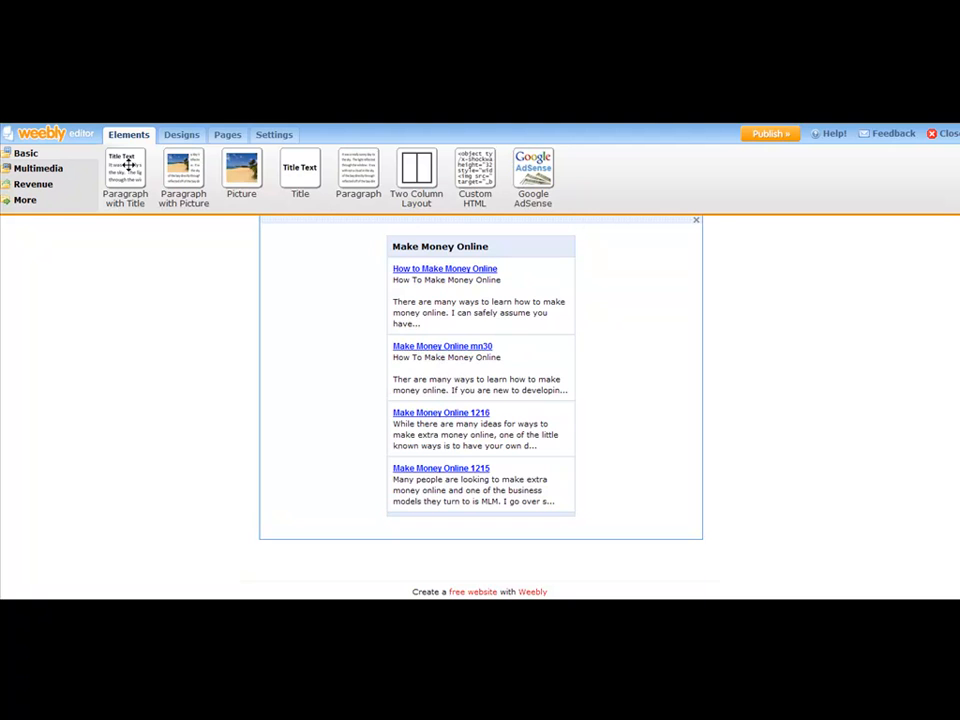
pyautogui.moveTo(360, 170); pyautogui.dragTo(477, 512)
pyautogui.moveTo(484, 376); pyautogui.dragTo(608, 270)
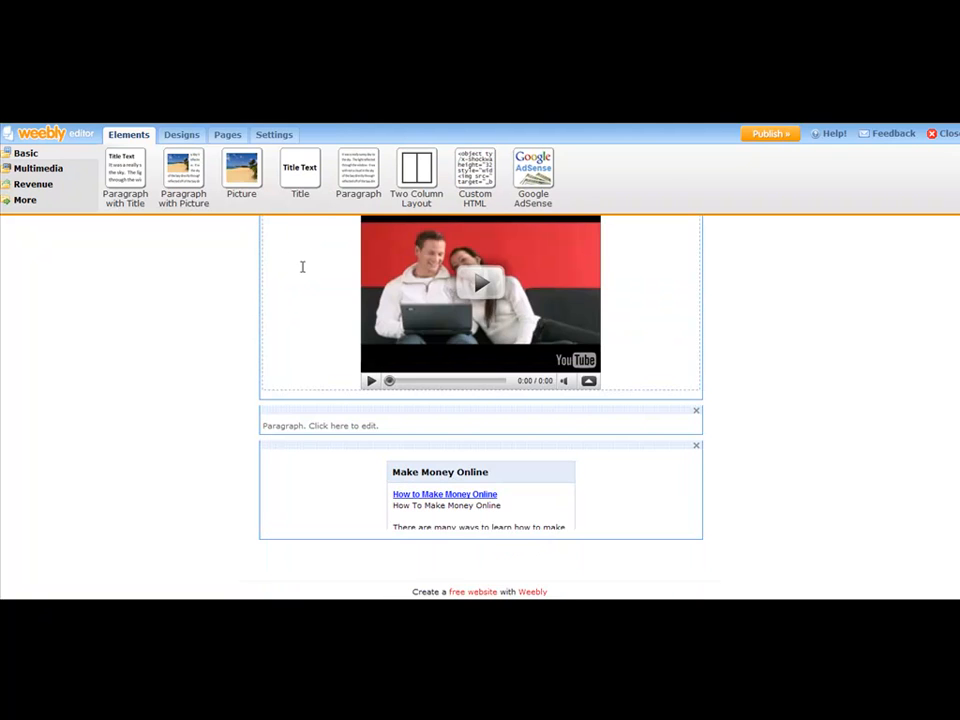
pyautogui.click(336, 424)
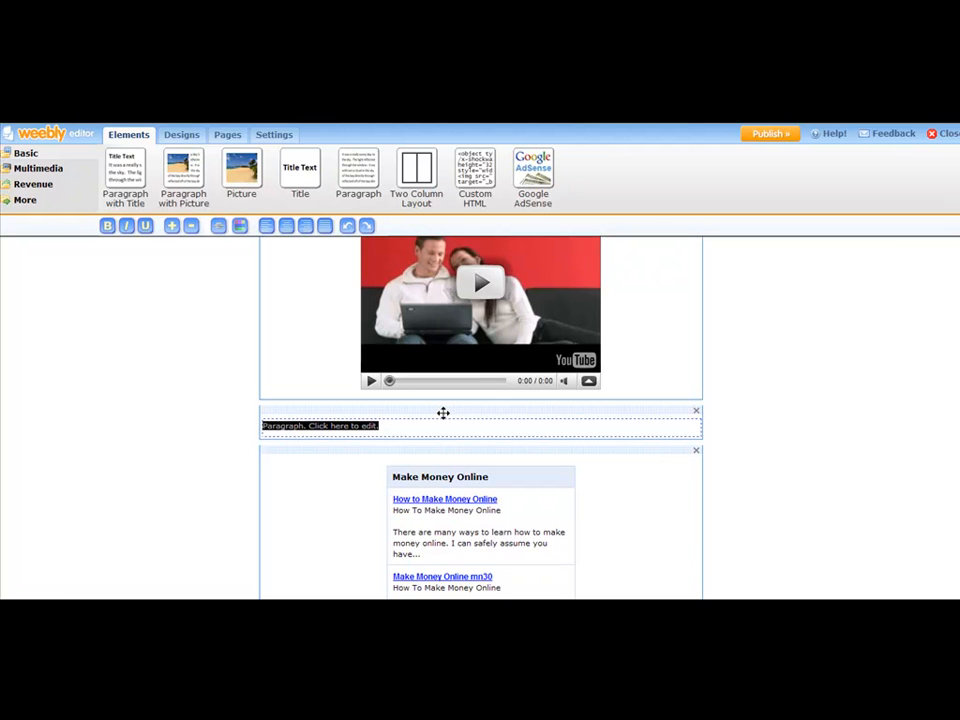
# Replace the placeholder paragraph text with "Paid Surveys For Cash - Get the Solution Now"
pyautogui.write('Iaid Survey s')
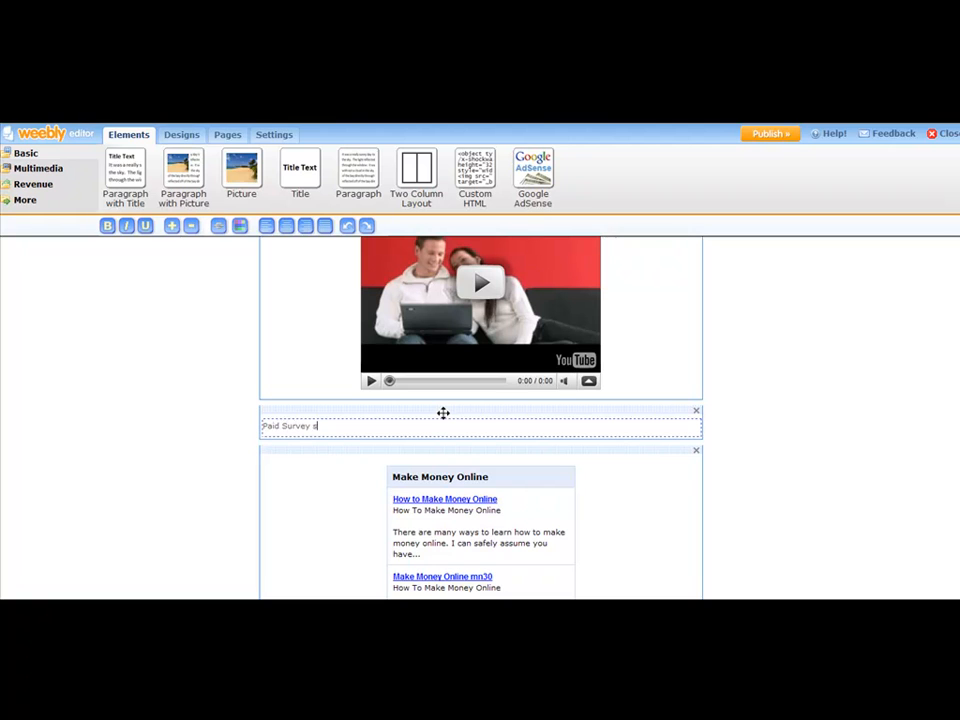
pyautogui.write(' For Cash - Get the Solution Now')
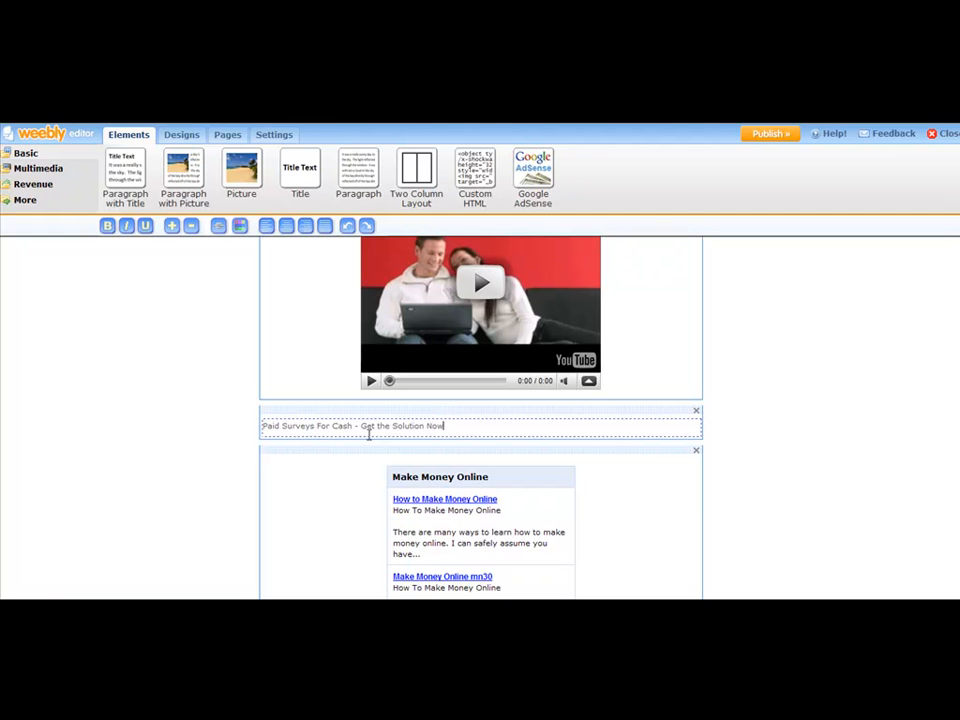
# Centre the new "Paid Surveys For Cash - Get the Solution Now" line and make it bold
pyautogui.moveTo(447, 425); pyautogui.dragTo(262, 425)
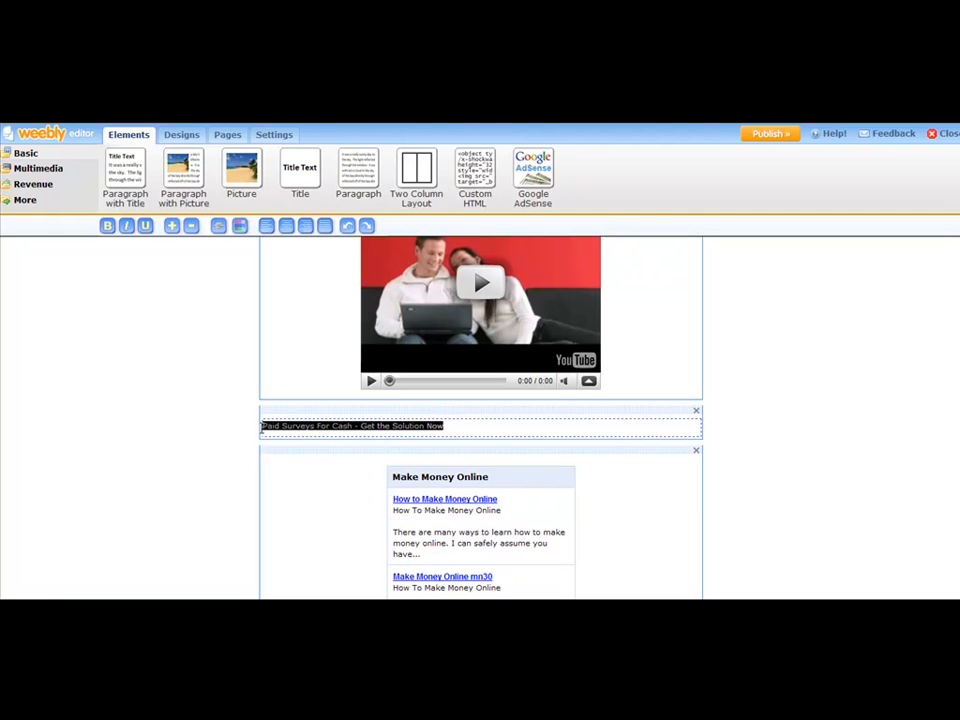
pyautogui.click(286, 227)
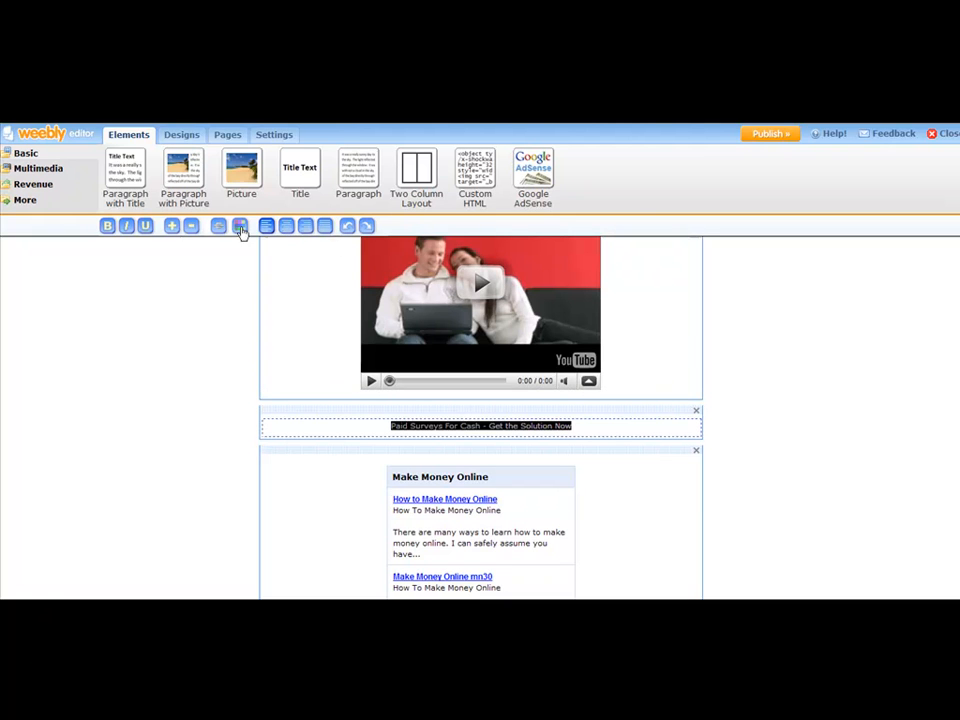
pyautogui.click(107, 225)
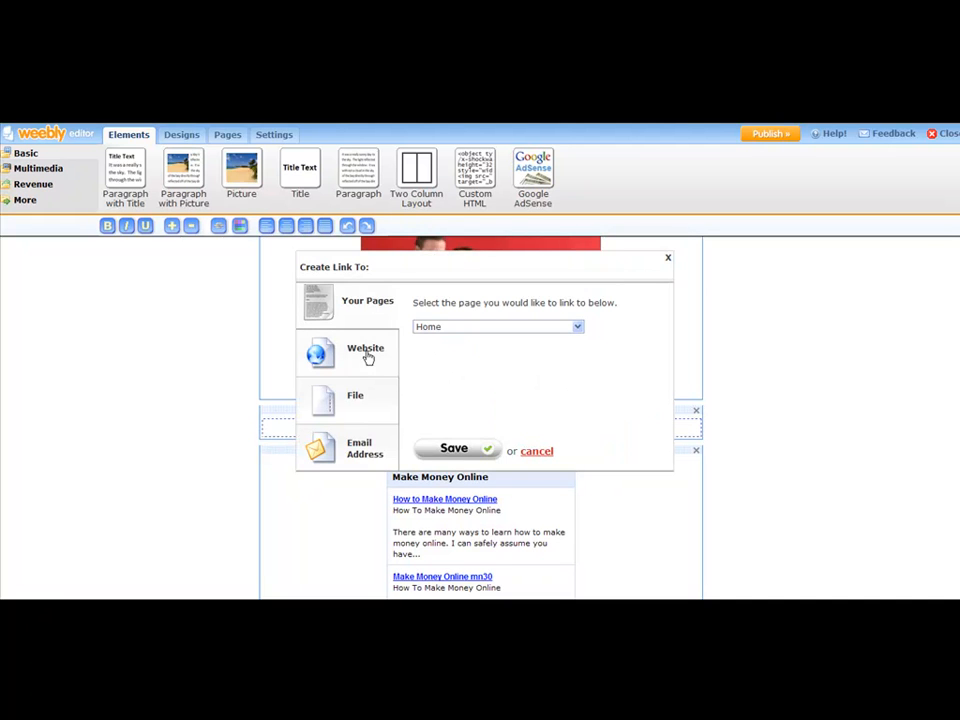
pyautogui.click(367, 355)
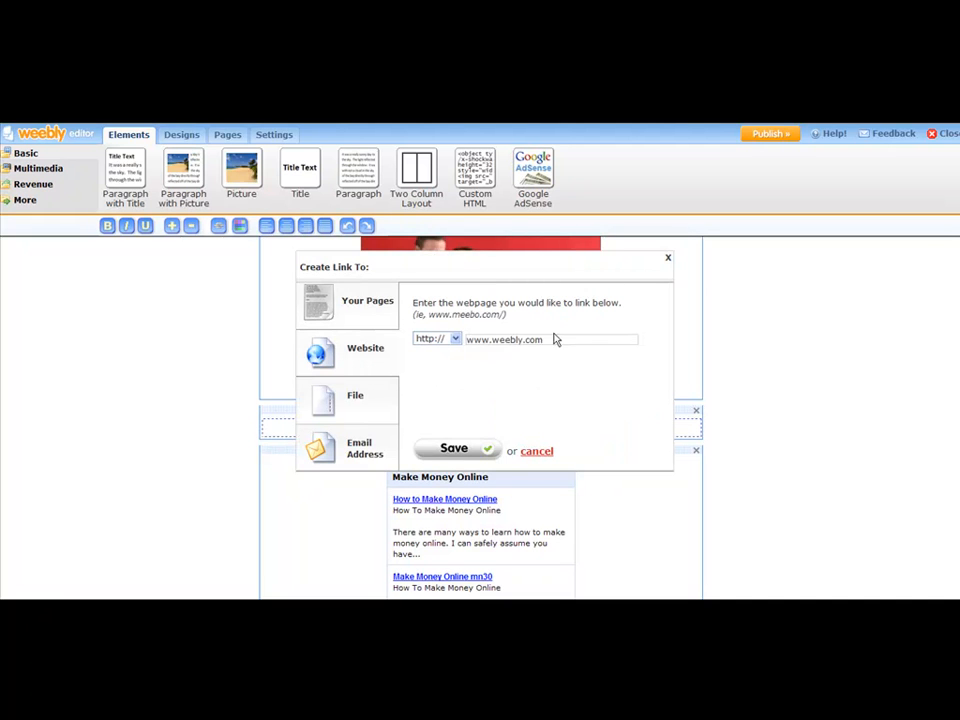
pyautogui.moveTo(557, 337); pyautogui.dragTo(455, 338)
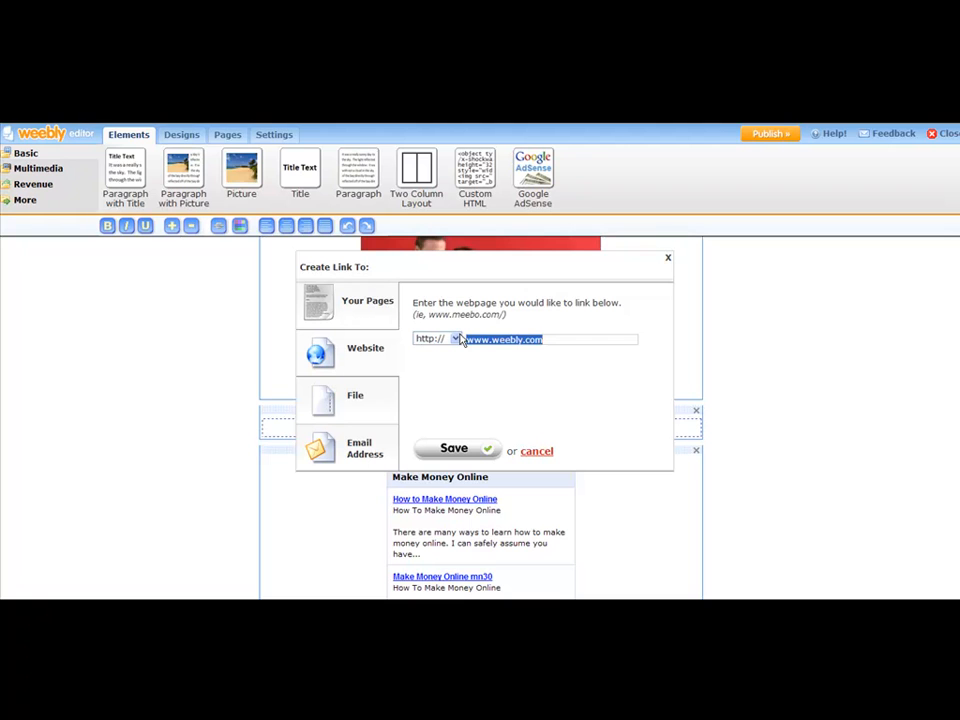
pyautogui.write('goinurl.com/mon')
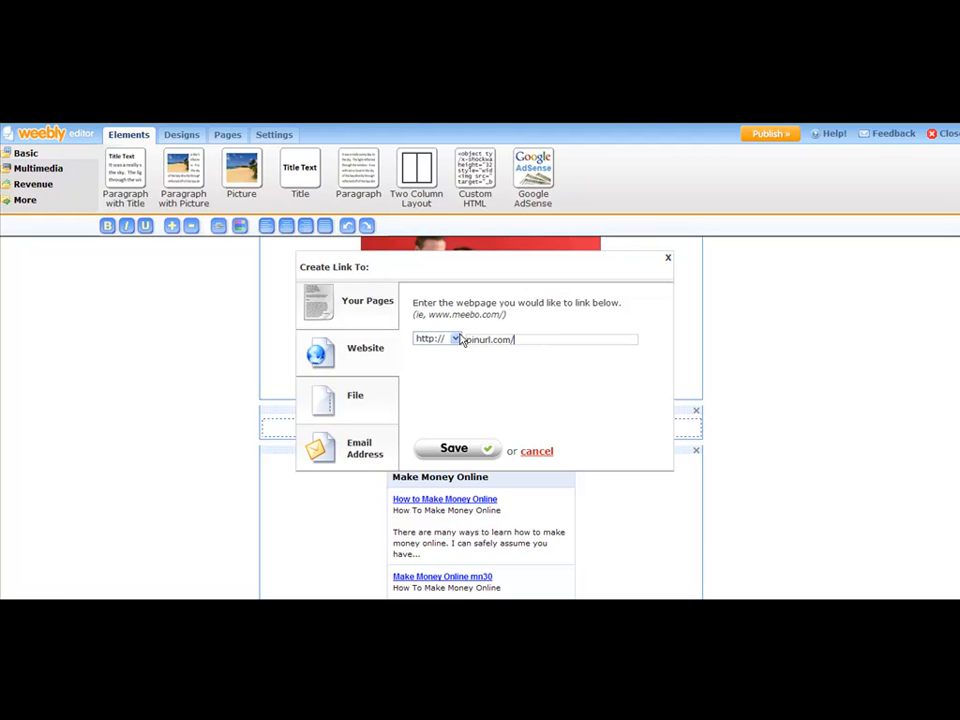
pyautogui.write('eysurvey')
pyautogui.click(454, 448)
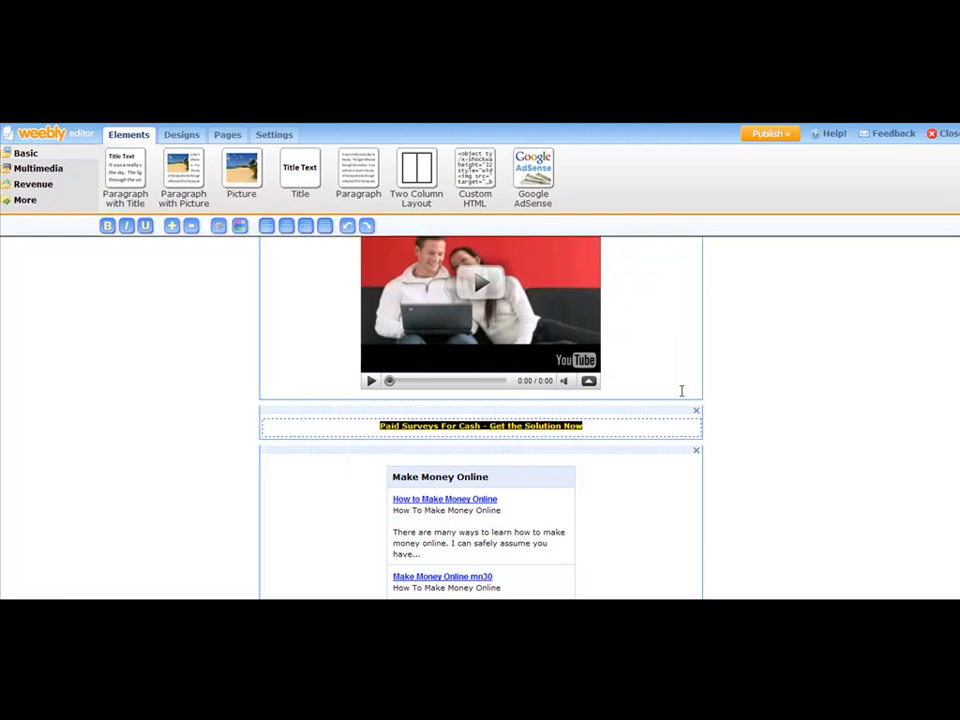
pyautogui.click(632, 427)
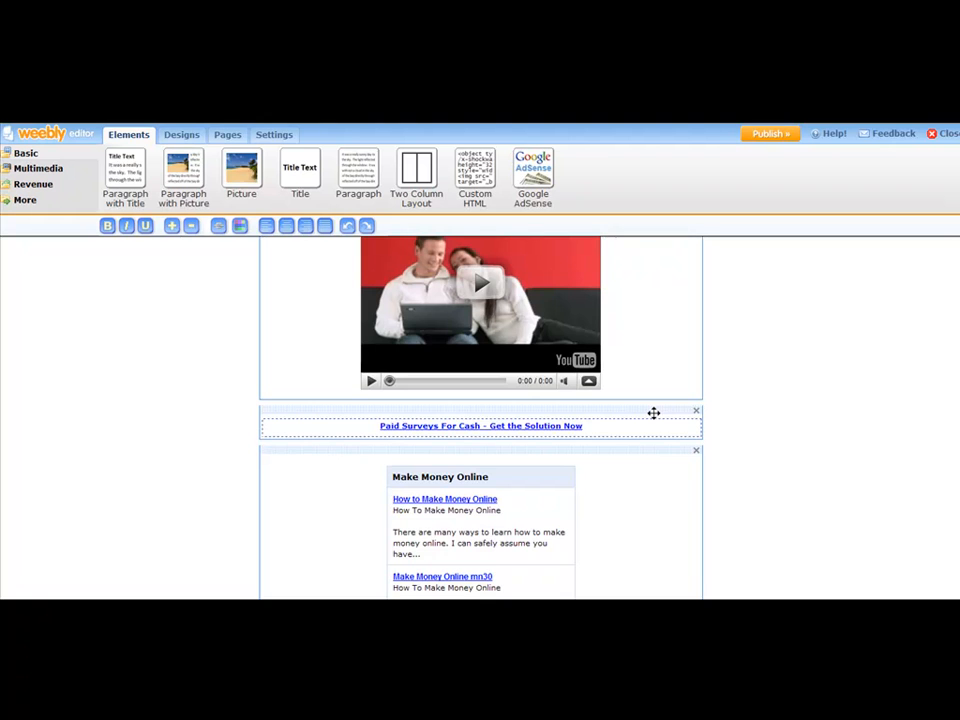
# Check the finished page, start publishing the site, and choose the weebly.com subdomain option for its address
pyautogui.scroll(-5, 653, 413)
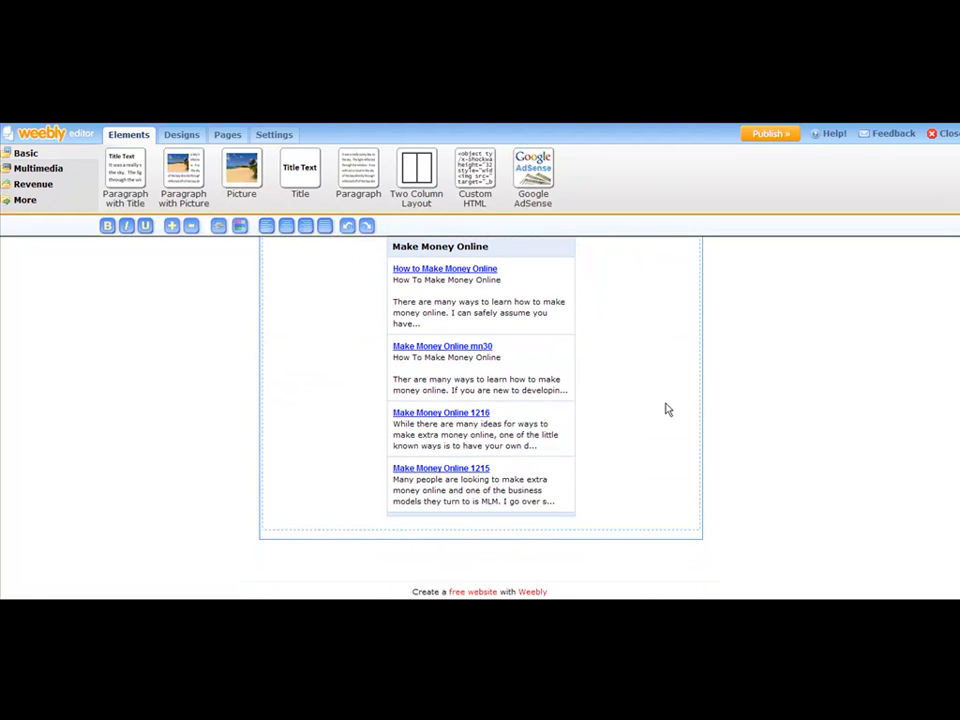
pyautogui.scroll(15, 670, 400)
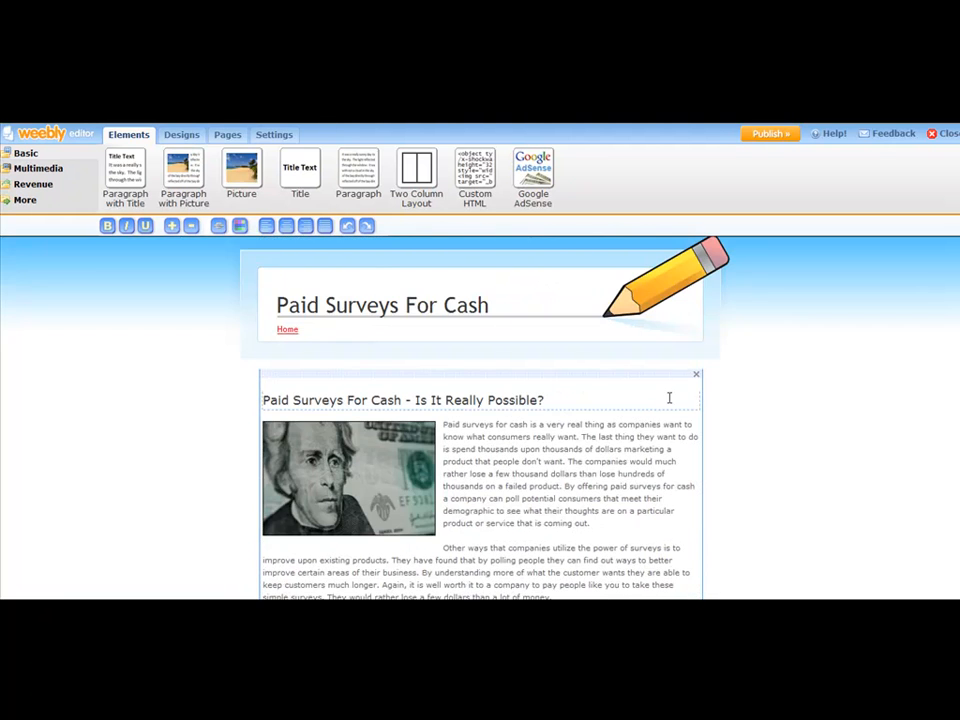
pyautogui.scroll(-12, 672, 398)
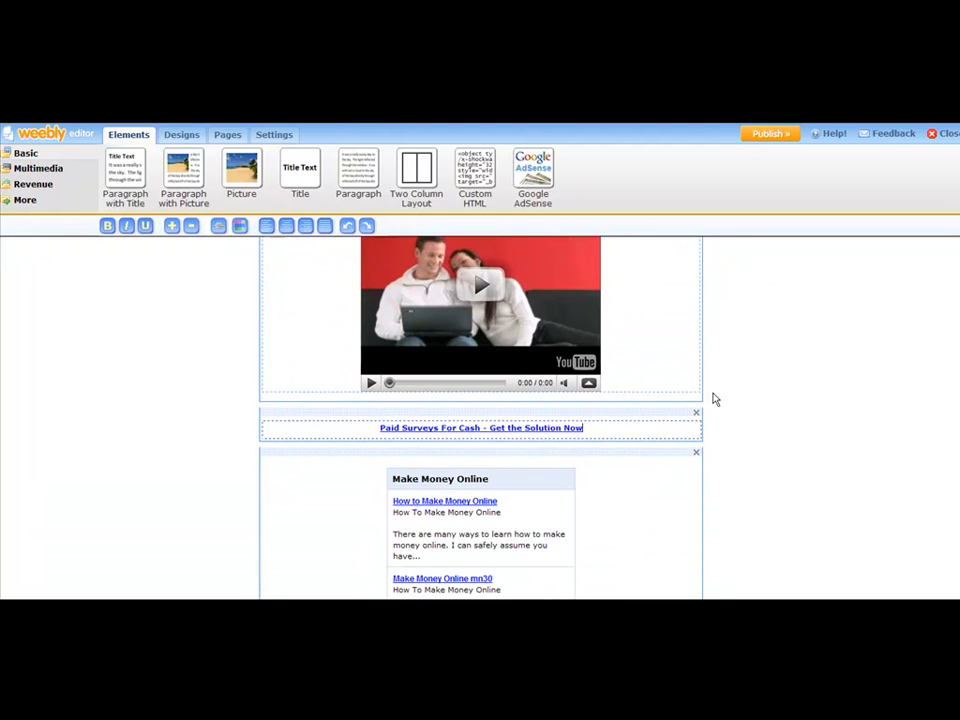
pyautogui.scroll(6, 740, 390)
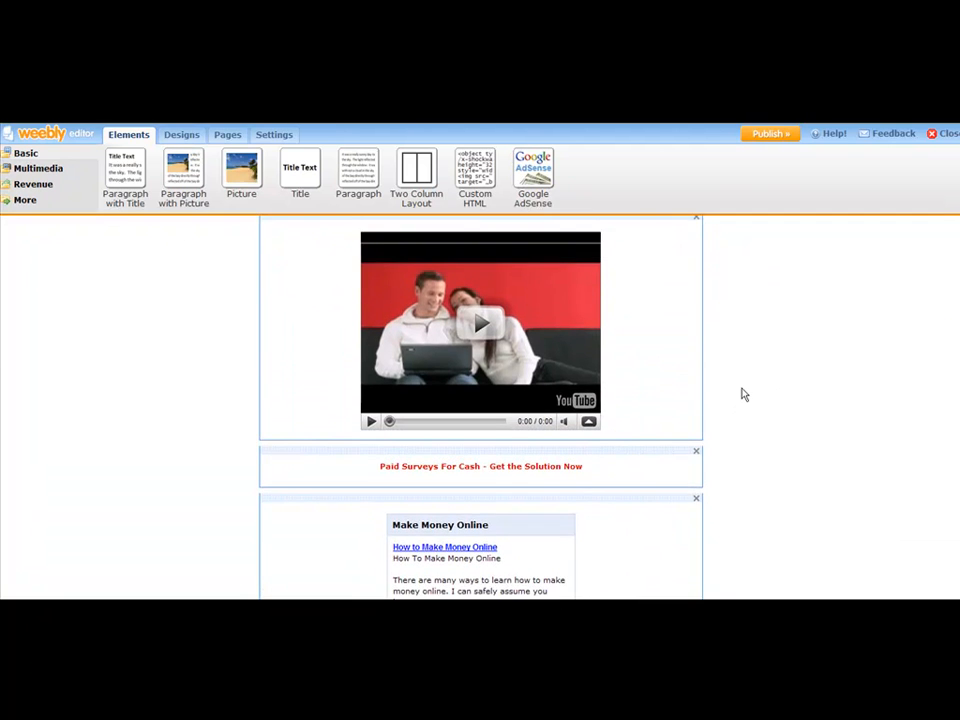
pyautogui.scroll(5, 744, 390)
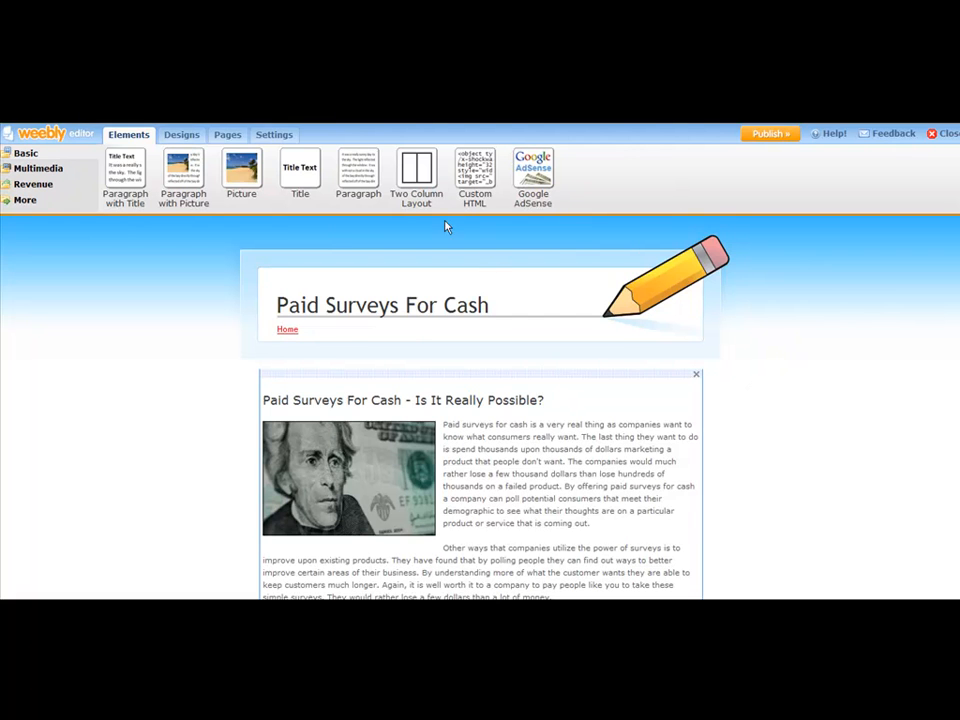
pyautogui.click(767, 136)
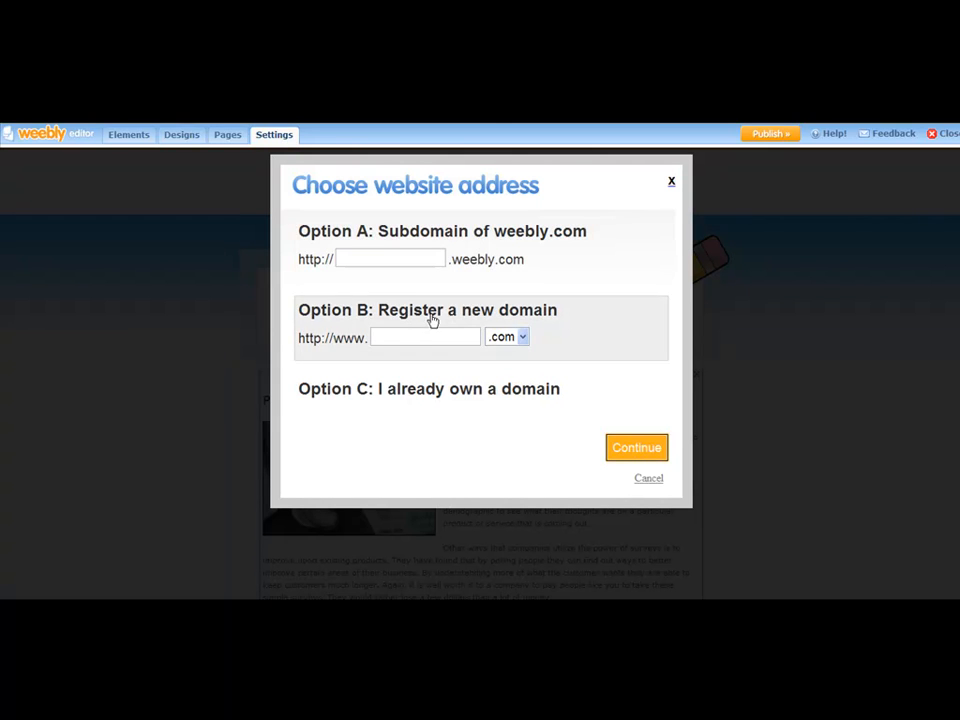
pyautogui.click(384, 254)
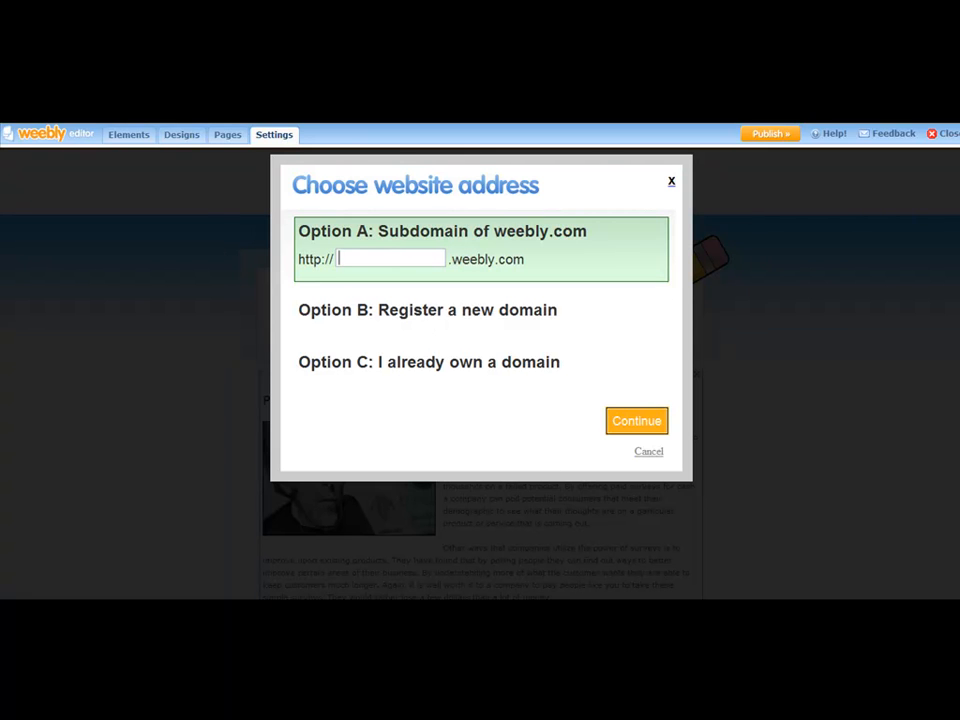
# Copy "Paid Surveys For Cash" from the article title in the article-1 Notepad file and paste it as the Weebly subdomain
pyautogui.click(591, 519)
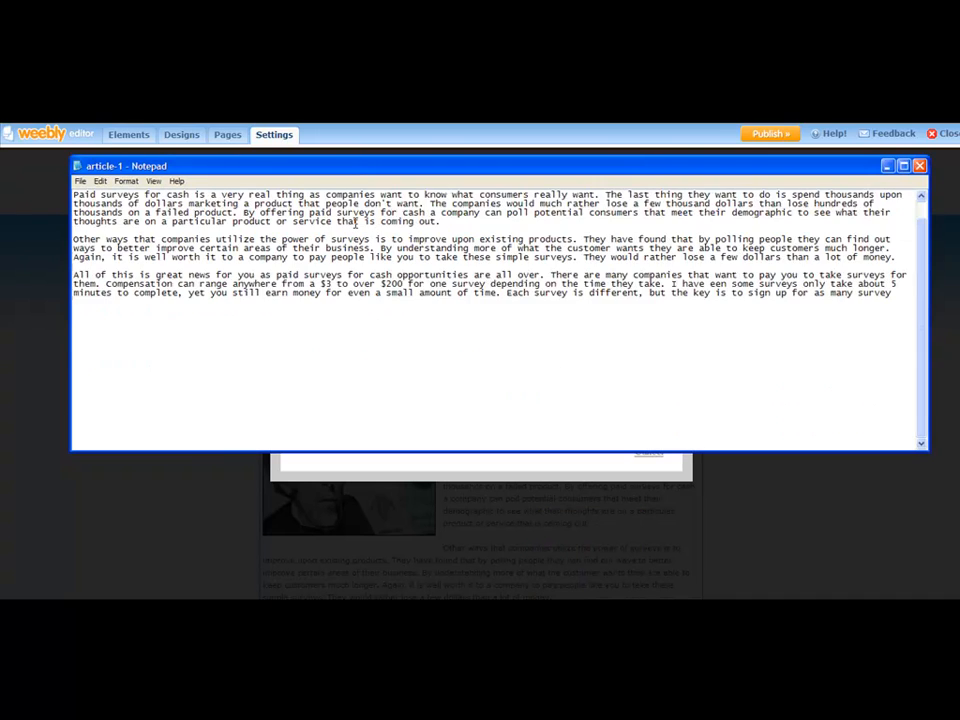
pyautogui.click(75, 195)
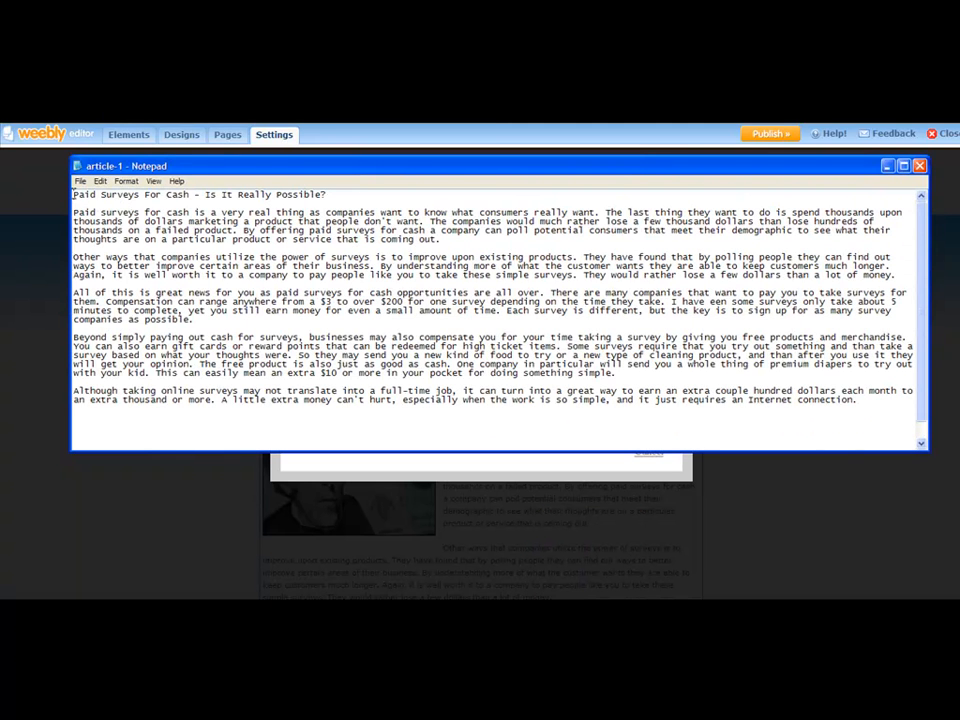
pyautogui.moveTo(74, 195); pyautogui.dragTo(188, 195)
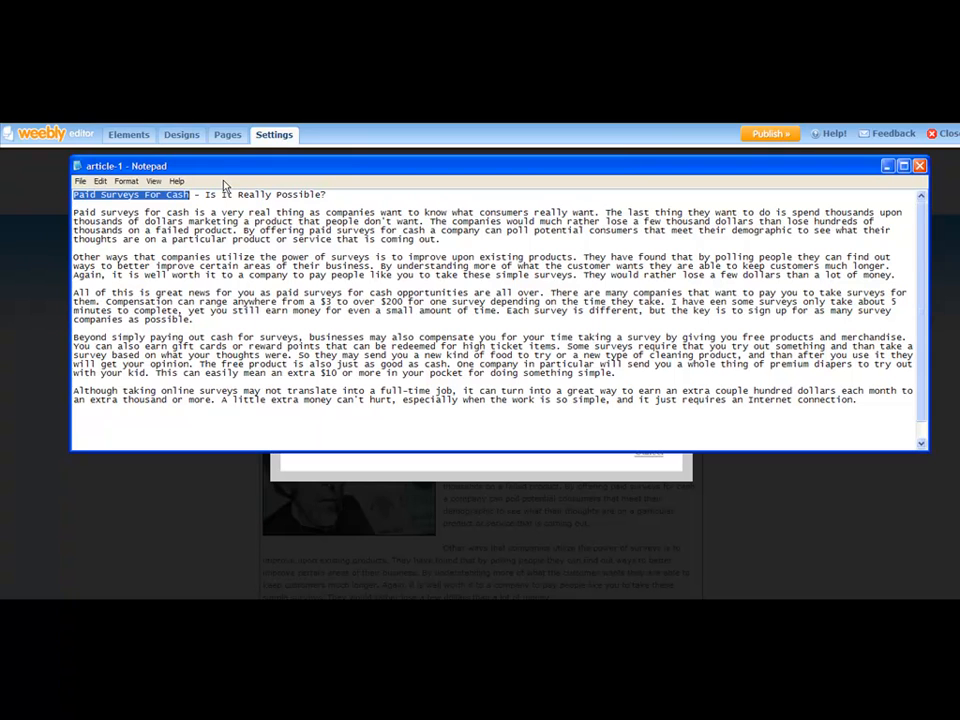
pyautogui.rightClick(172, 196)
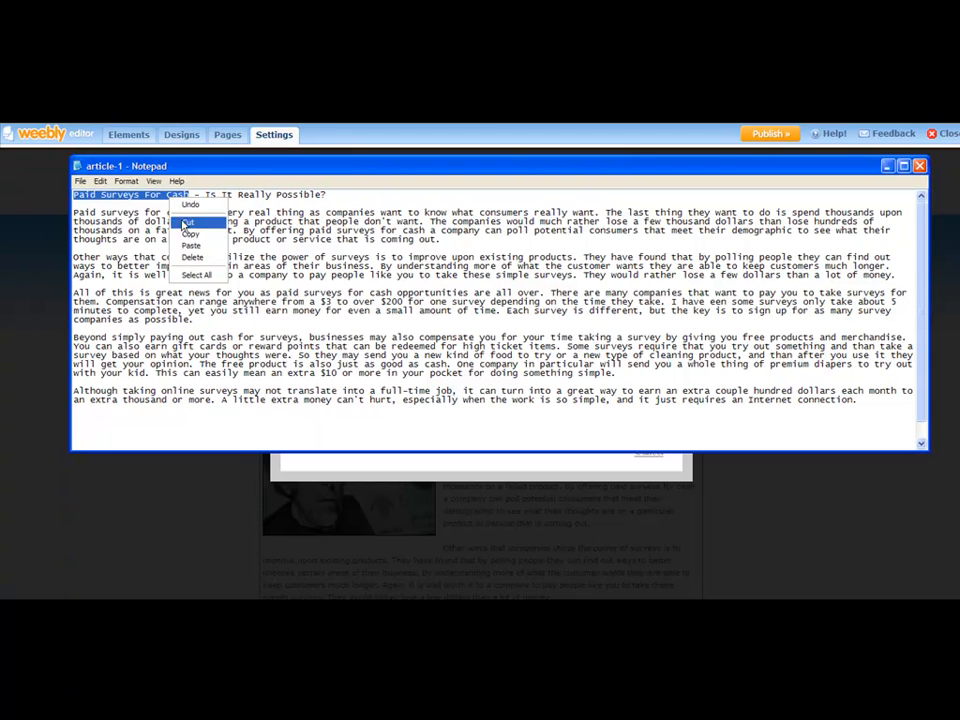
pyautogui.click(185, 232)
pyautogui.click(284, 606)
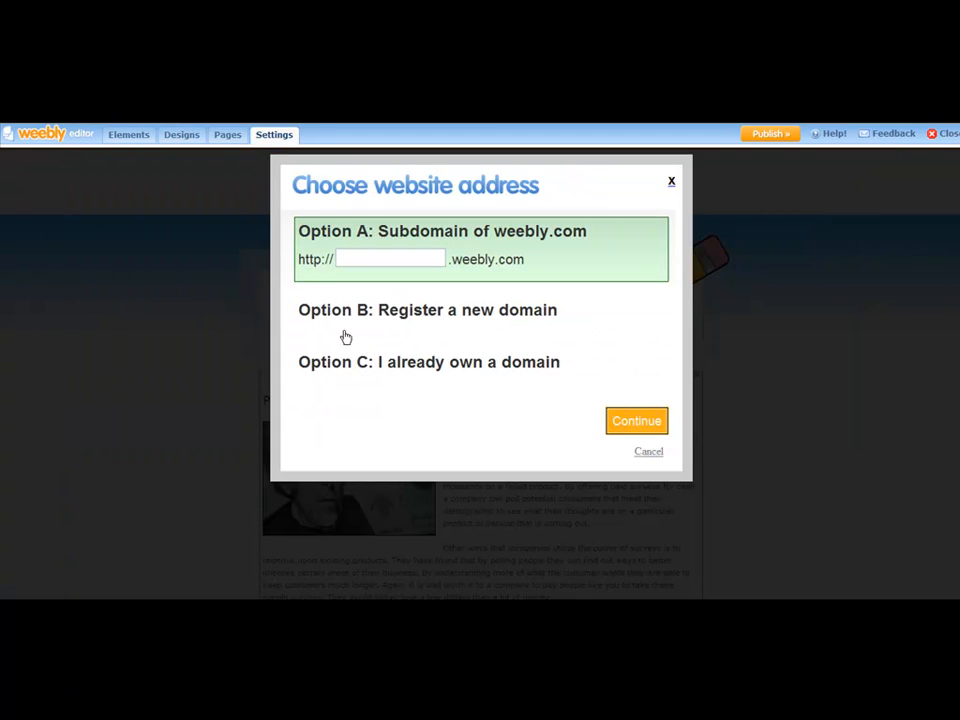
pyautogui.rightClick(352, 257)
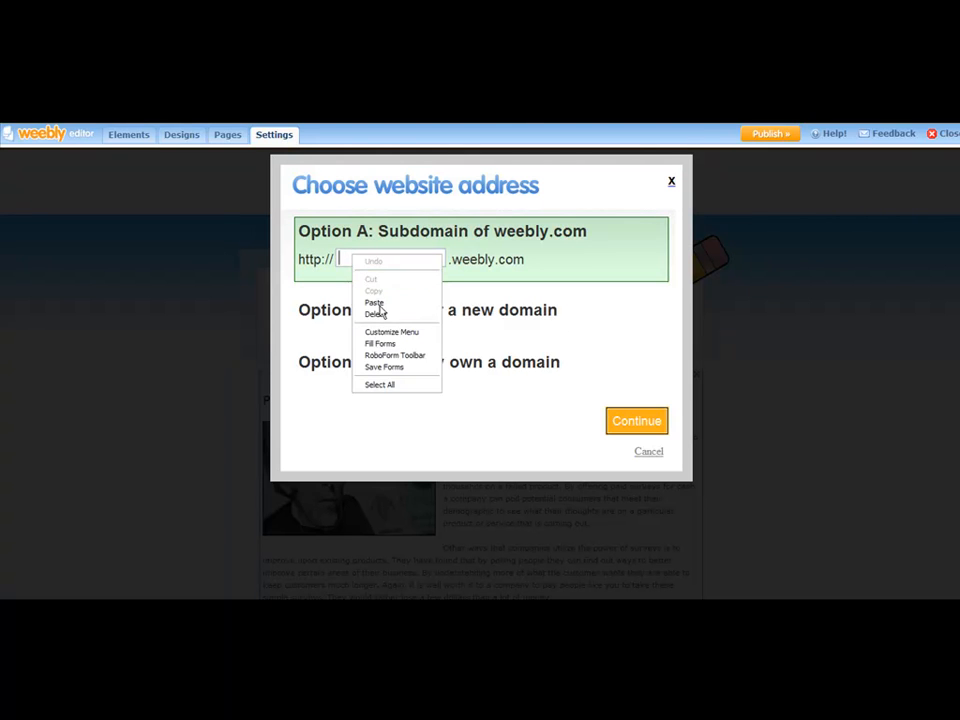
pyautogui.click(375, 304)
# Edit the pasted subdomain into the single lowercase word paidsurveysforcash, without spaces or capitals
pyautogui.doubleClick(420, 258)
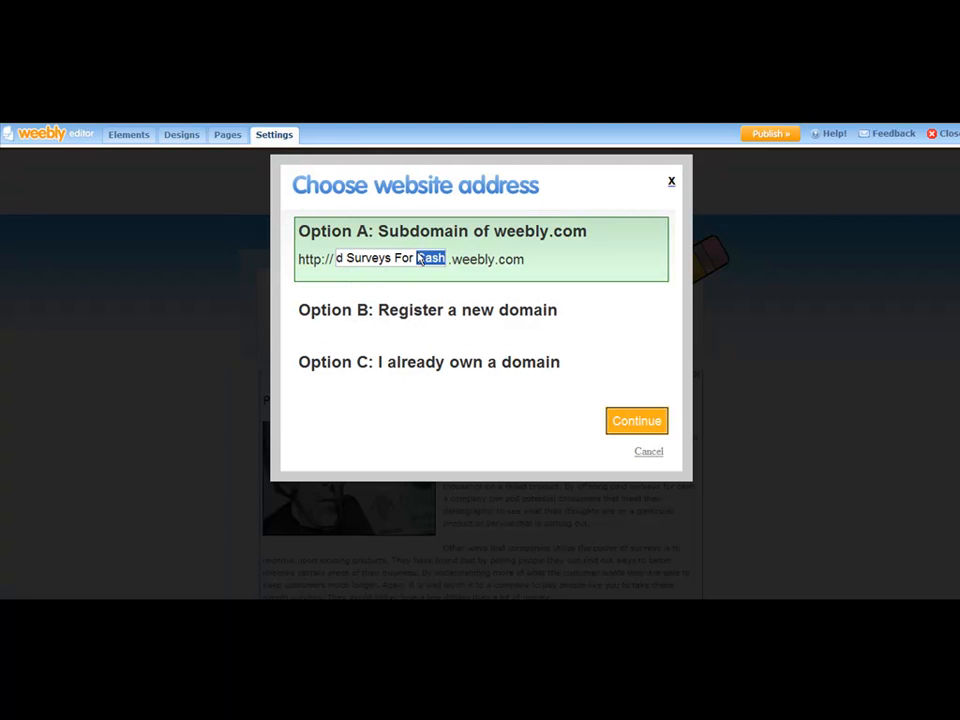
pyautogui.click(431, 256)
pyautogui.press('BackSpace')
pyautogui.press('BackSpace')
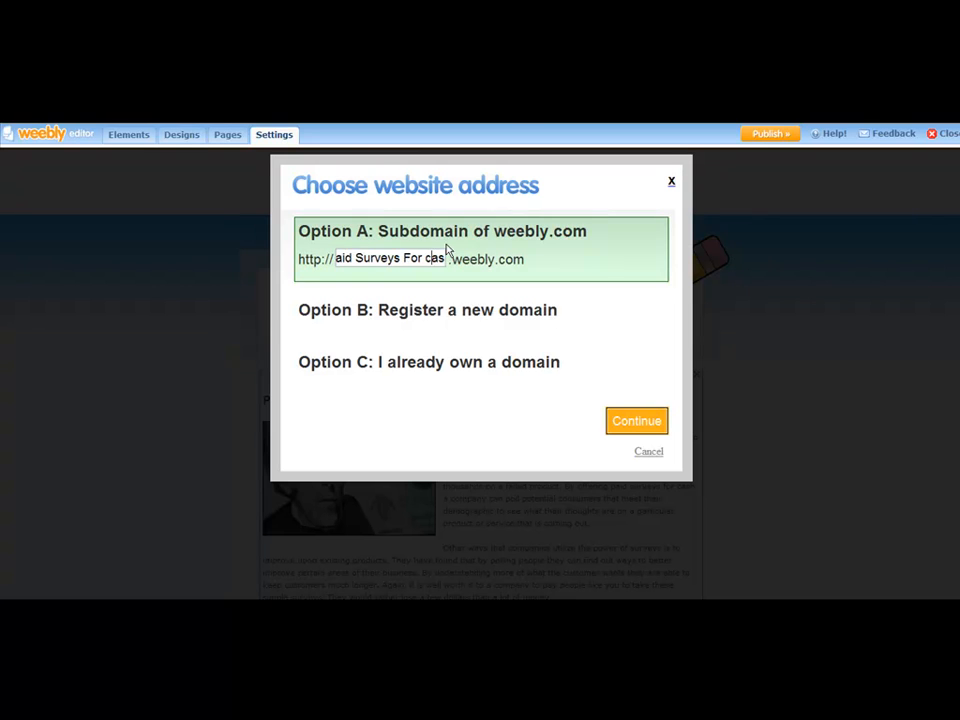
pyautogui.write('c')
pyautogui.press('Left')
pyautogui.press('Left')
pyautogui.press('Left')
pyautogui.press('BackSpace')
pyautogui.write('f')
pyautogui.press('BackSpace')
pyautogui.press('Left')
pyautogui.press('Left')
pyautogui.press('Left')
pyautogui.press('Left')
pyautogui.press('Left')
pyautogui.press('Left')
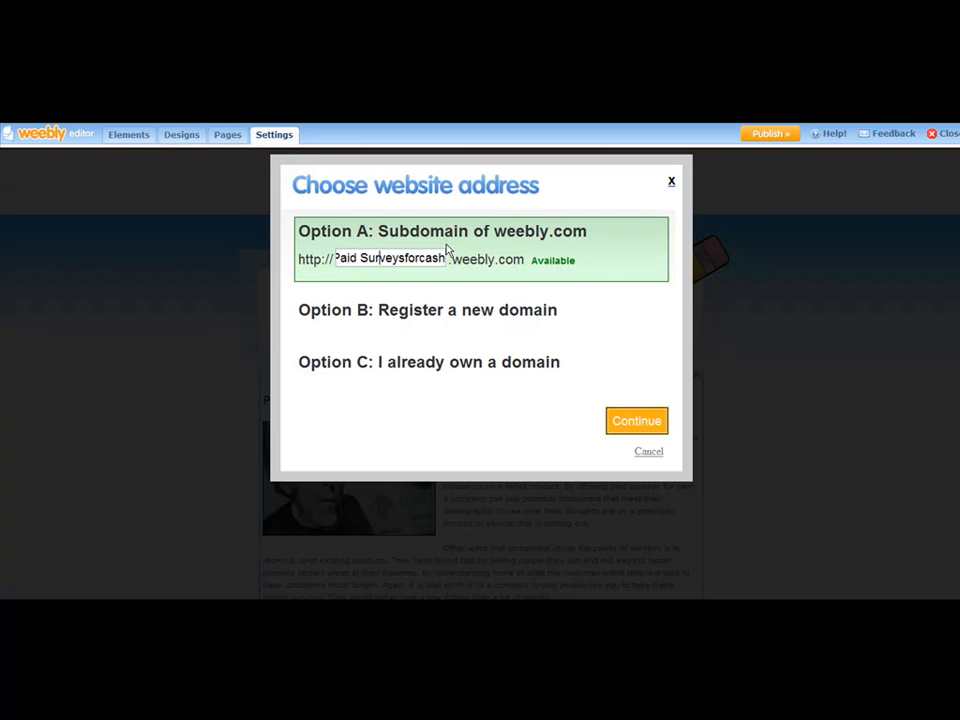
pyautogui.press('BackSpace')
pyautogui.write('s')
pyautogui.press('Left')
pyautogui.press('BackSpace')
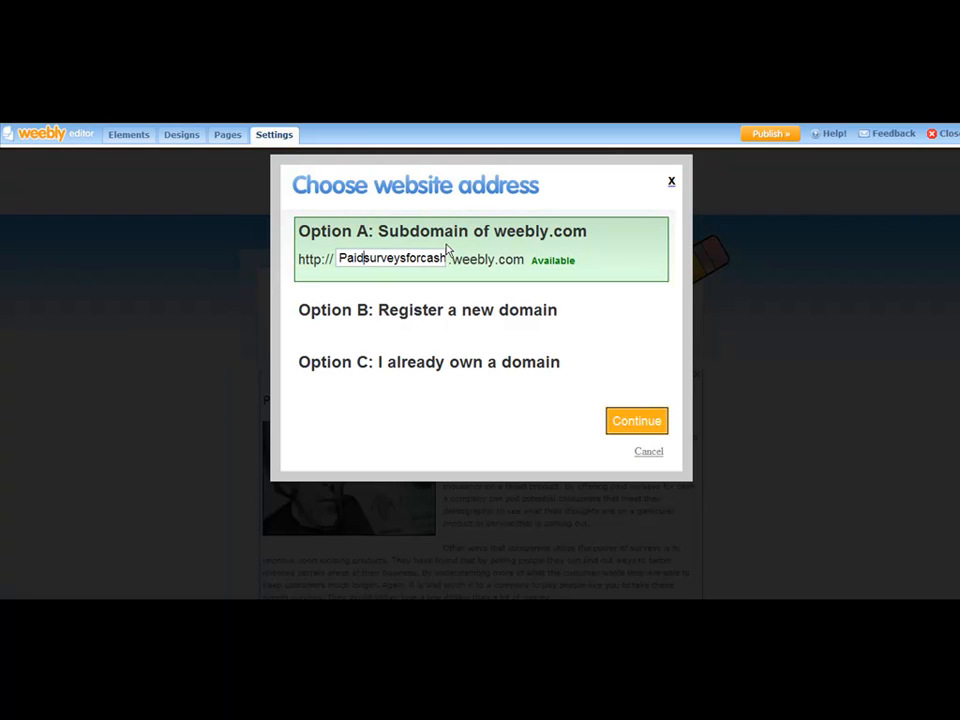
pyautogui.press('BackSpace')
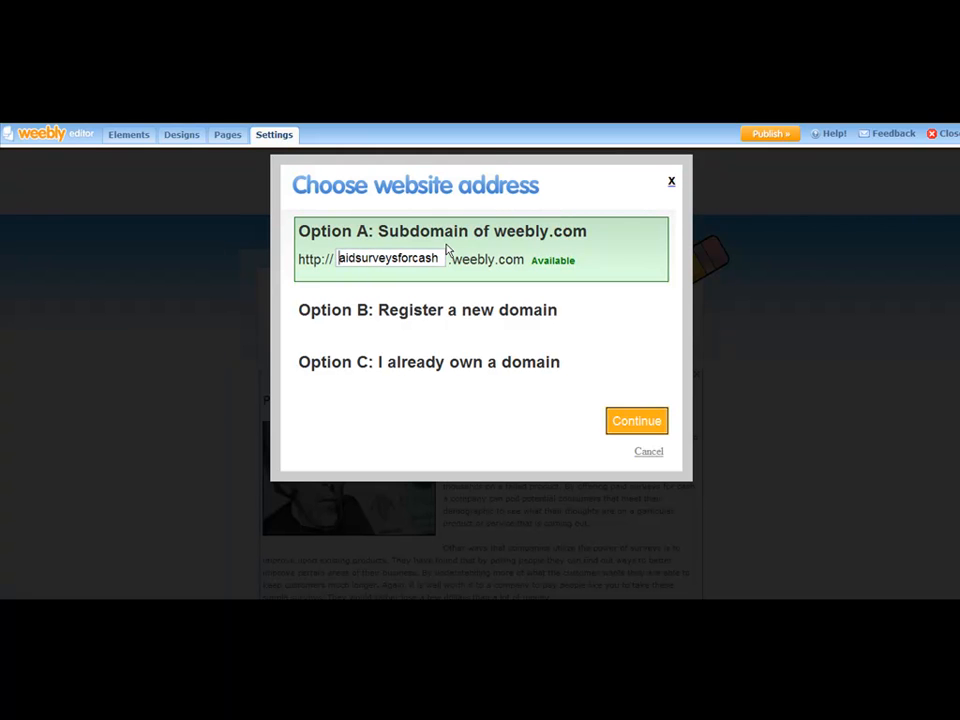
pyautogui.write('p')
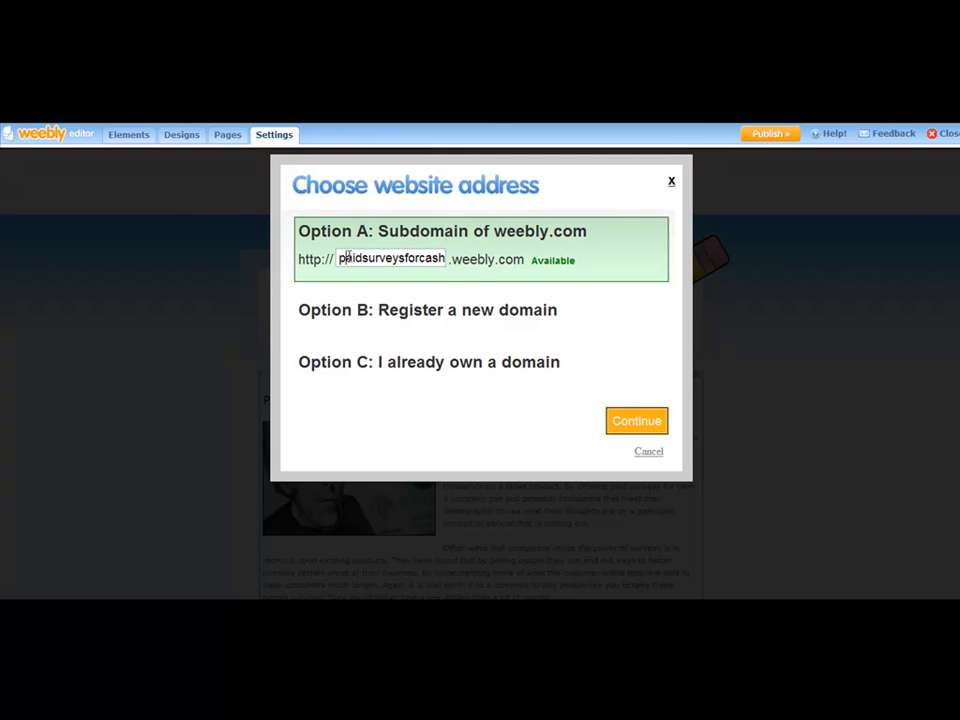
pyautogui.moveTo(339, 258); pyautogui.dragTo(445, 259)
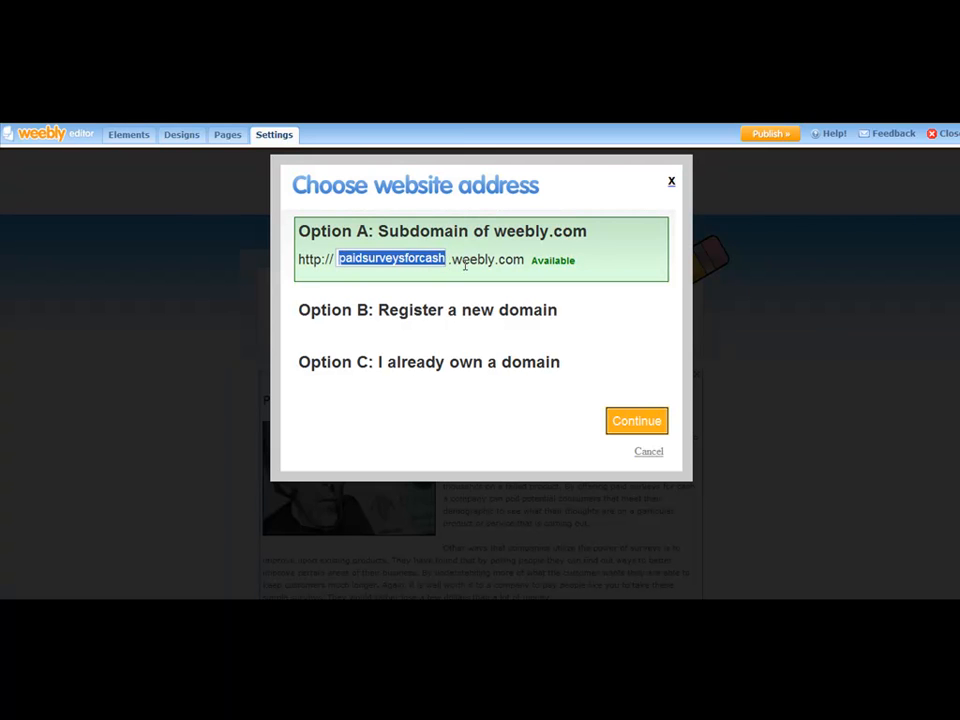
pyautogui.click(444, 259)
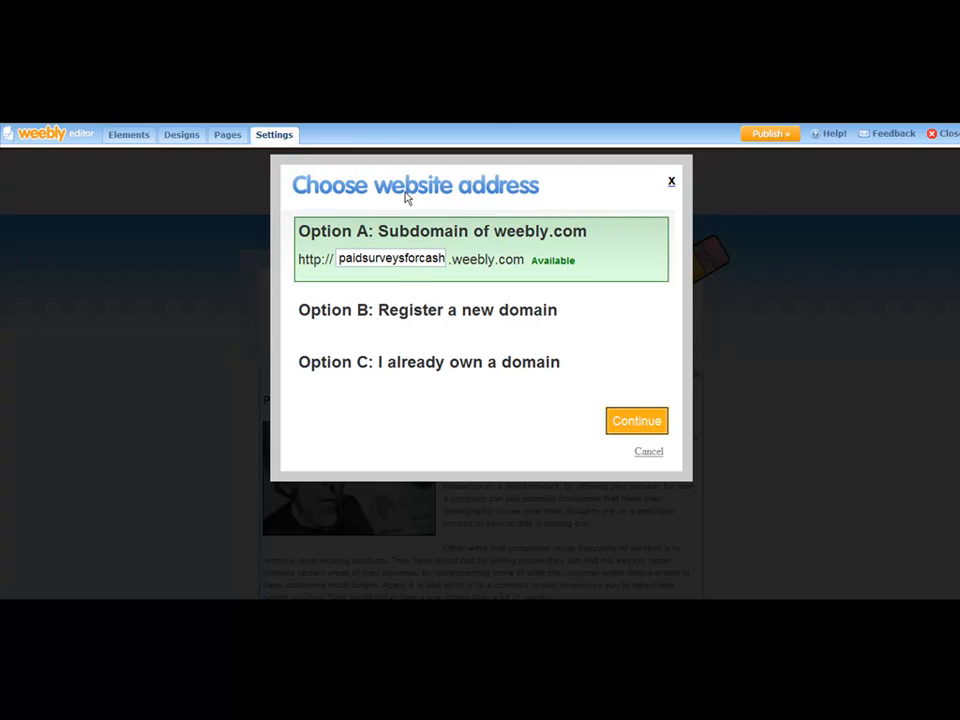
# Try weightloss and weightloss123 as example subdomains, and re-enter paidsurveysforcash
pyautogui.moveTo(443, 258); pyautogui.dragTo(326, 253)
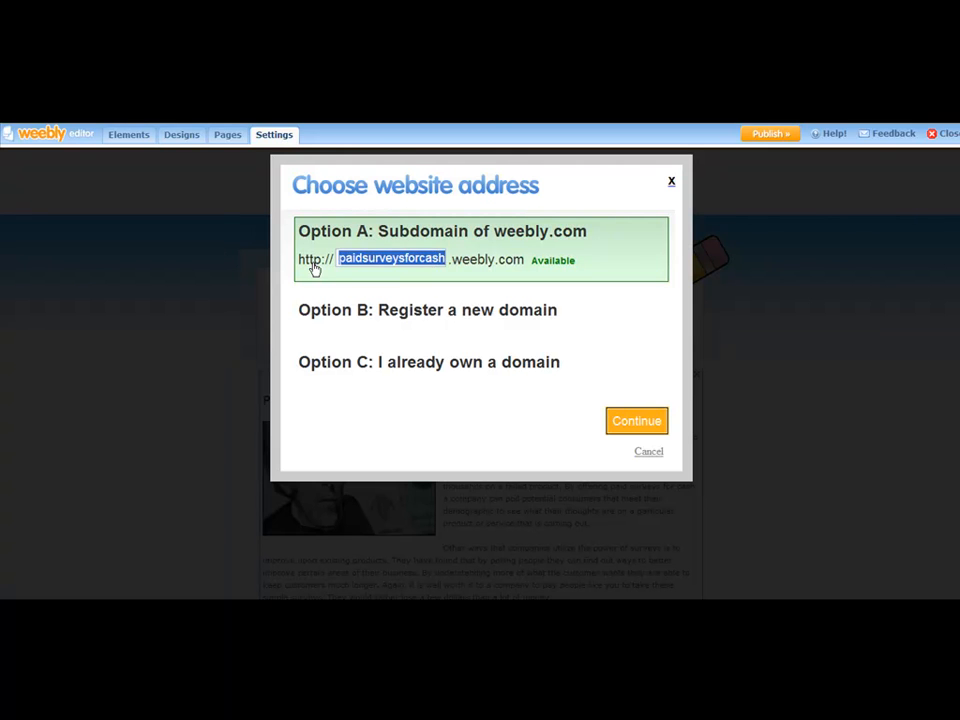
pyautogui.write('weightloss')
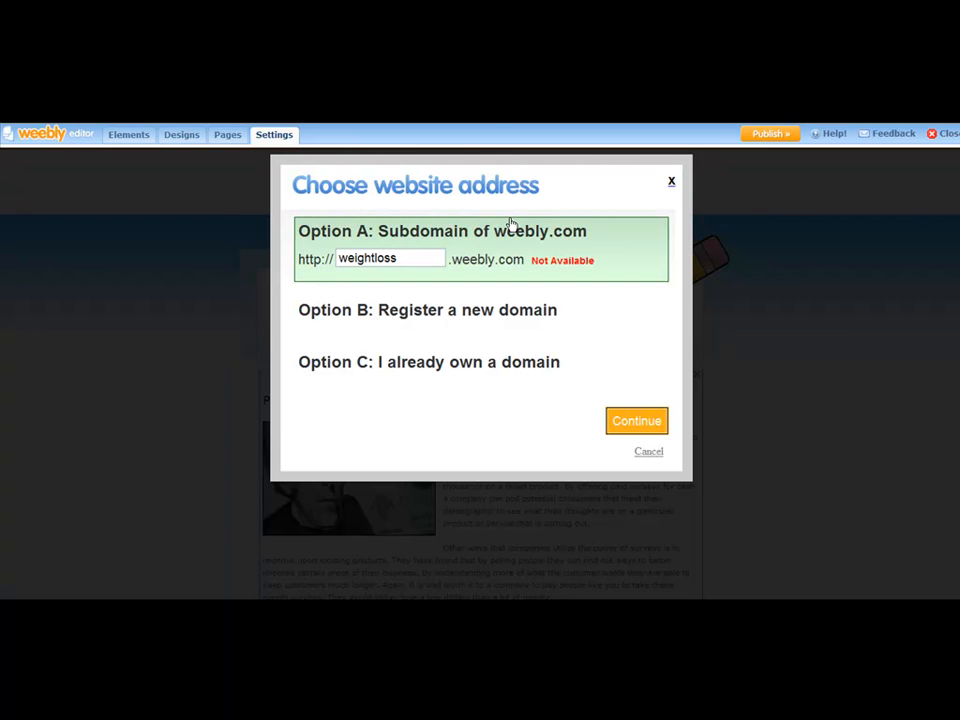
pyautogui.write('123')
pyautogui.press('BackSpace')
pyautogui.press('BackSpace')
pyautogui.press('BackSpace')
pyautogui.press('BackSpace')
pyautogui.press('BackSpace')
pyautogui.press('BackSpace')
pyautogui.press('BackSpace')
pyautogui.press('BackSpace')
pyautogui.press('BackSpace')
pyautogui.press('BackSpace')
pyautogui.press('BackSpace')
pyautogui.press('BackSpace')
pyautogui.press('BackSpace')
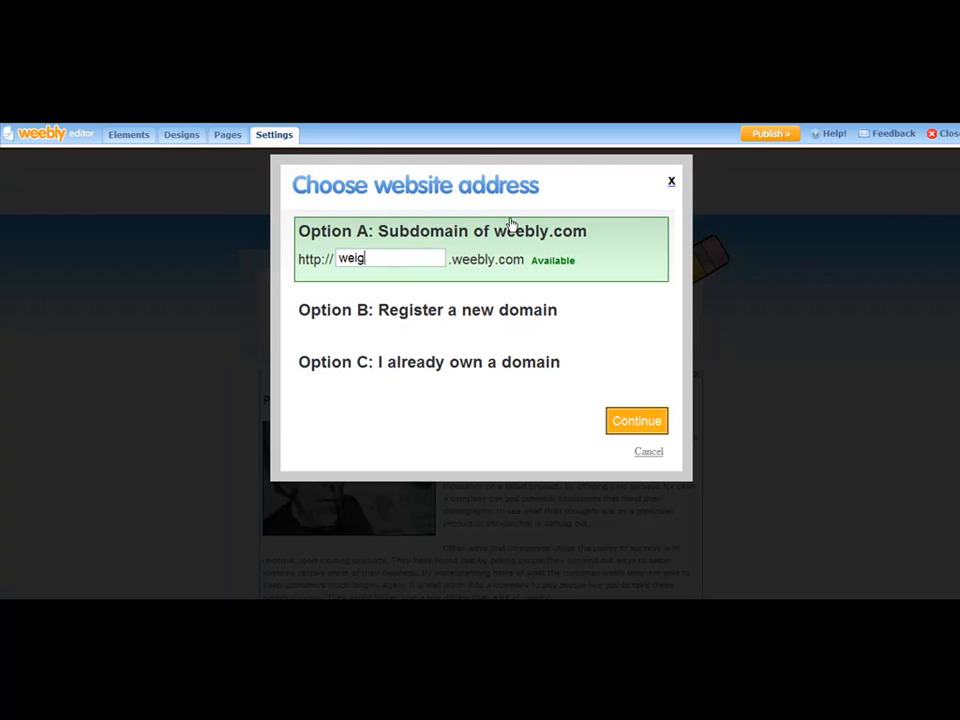
pyautogui.write('paidsurveysforcash')
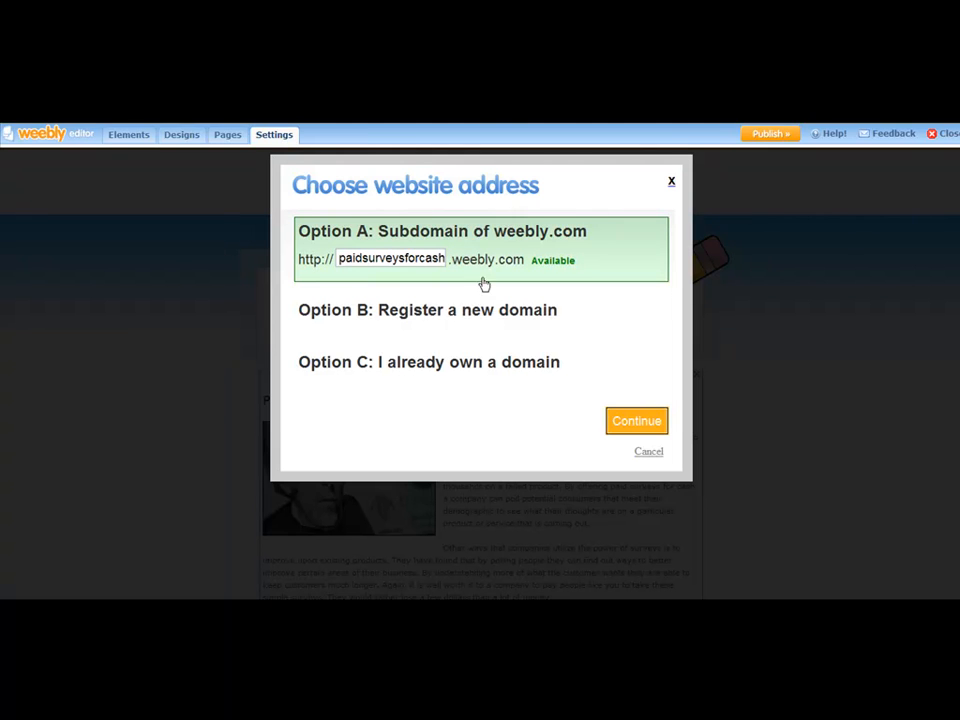
pyautogui.click(585, 608)
pyautogui.click(579, 521)
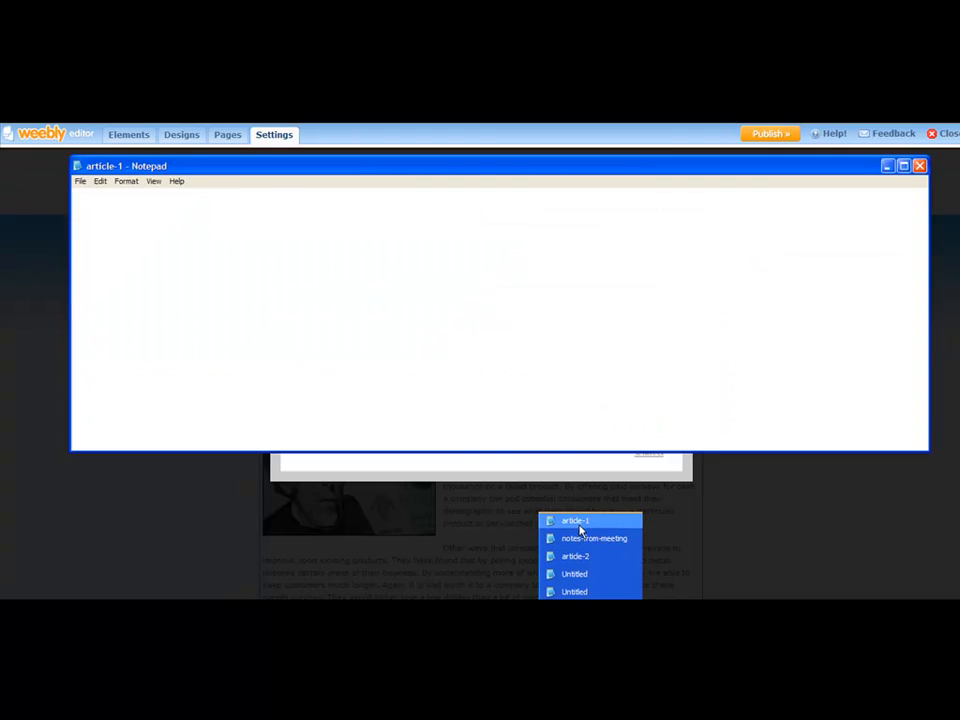
pyautogui.click(193, 471)
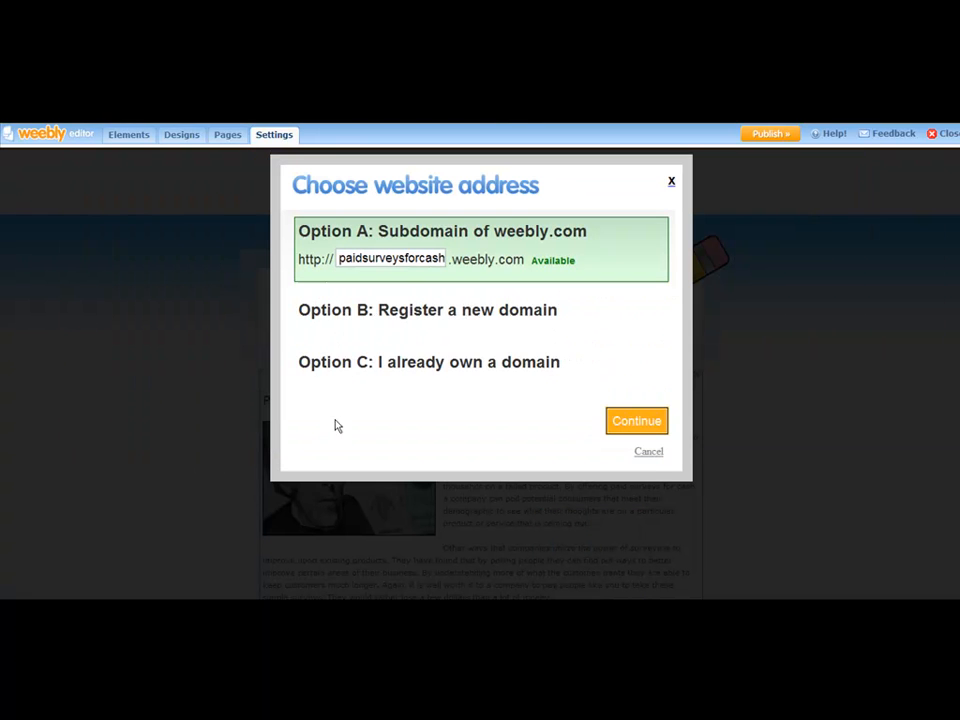
# Publish the site at the paidsurveysforcash.weebly.com address and view the live page's title
pyautogui.click(619, 424)
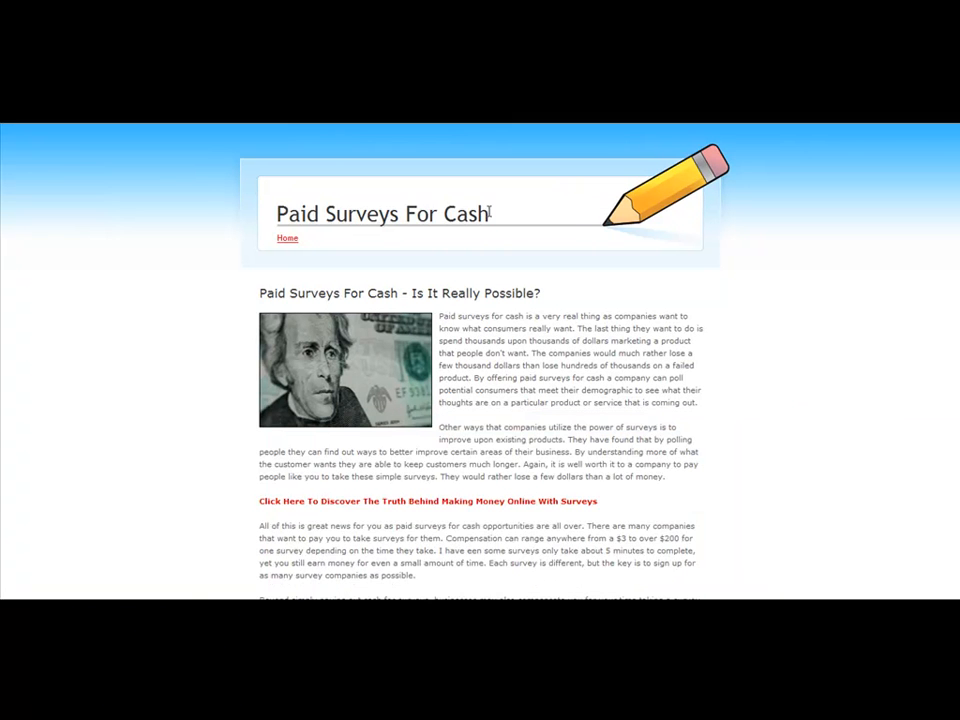
pyautogui.moveTo(489, 212)
pyautogui.mouseDown()
pyautogui.moveTo(274, 212)
pyautogui.moveTo(473, 208)
pyautogui.mouseUp()
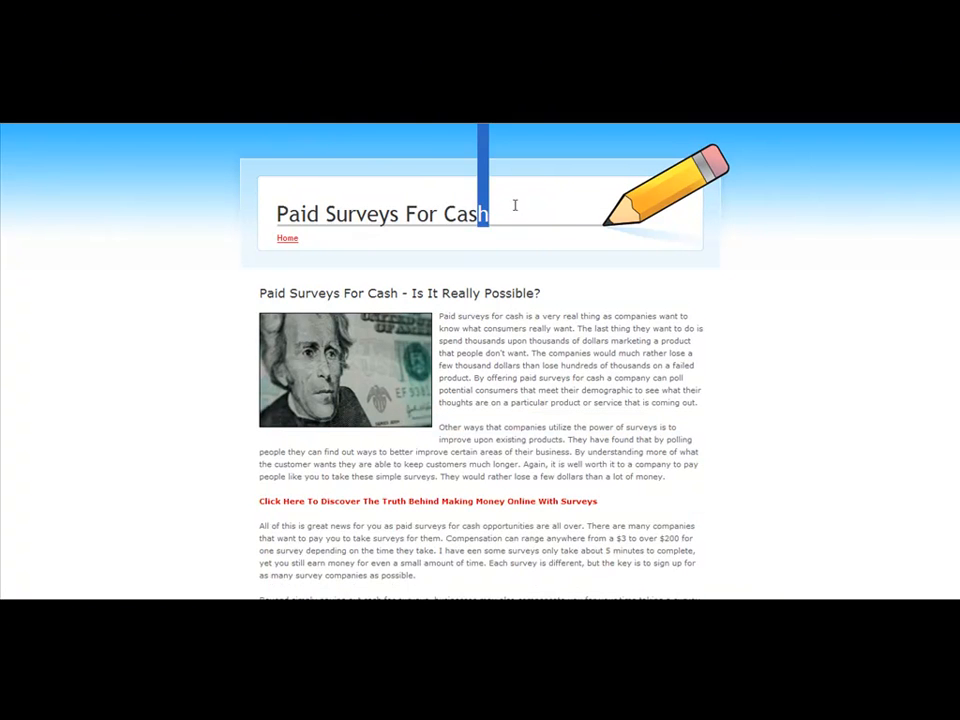